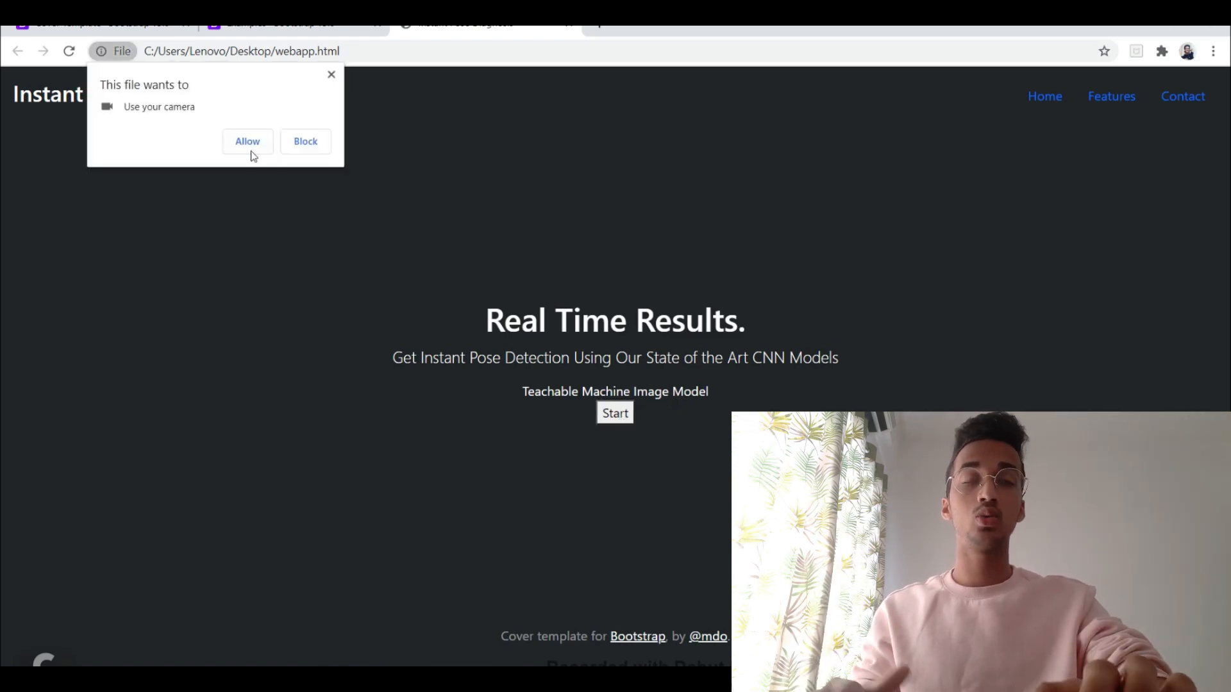
Step: Allow the local webapp.html page to use the camera
left_click(250, 150)
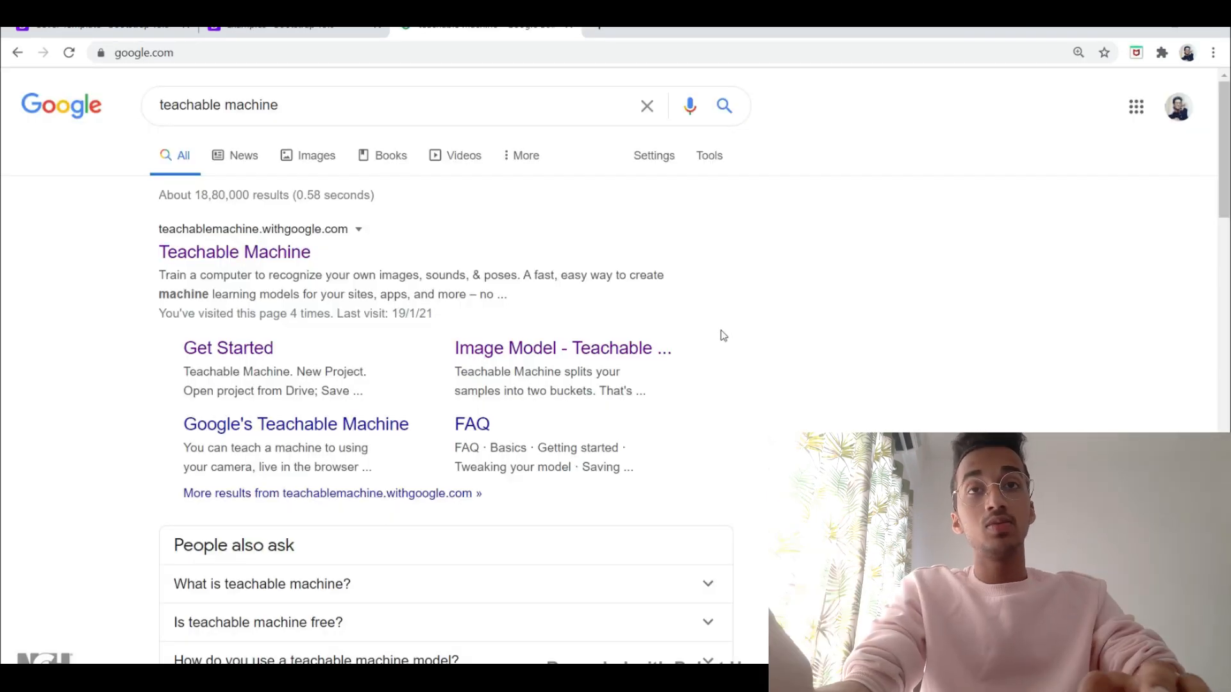
Step: Open Teachable Machine from the search results and rename Class 1 of the image project as Thumbs Up
left_click(294, 254)
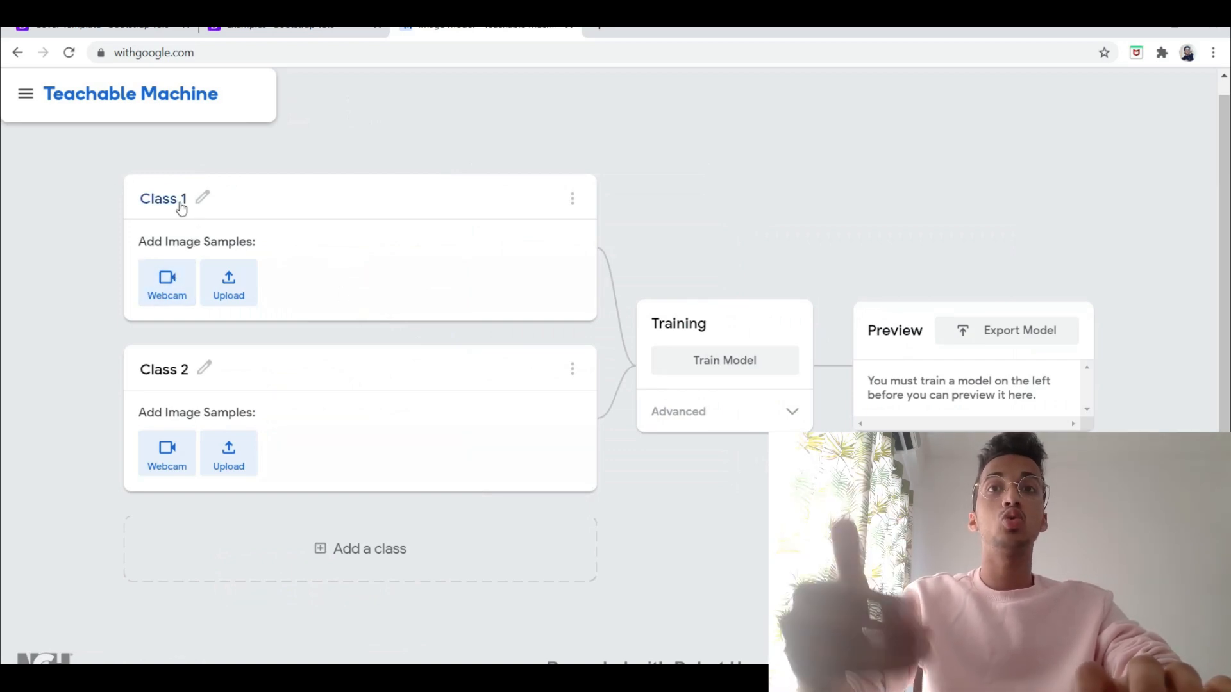
key("Caps_Lock")
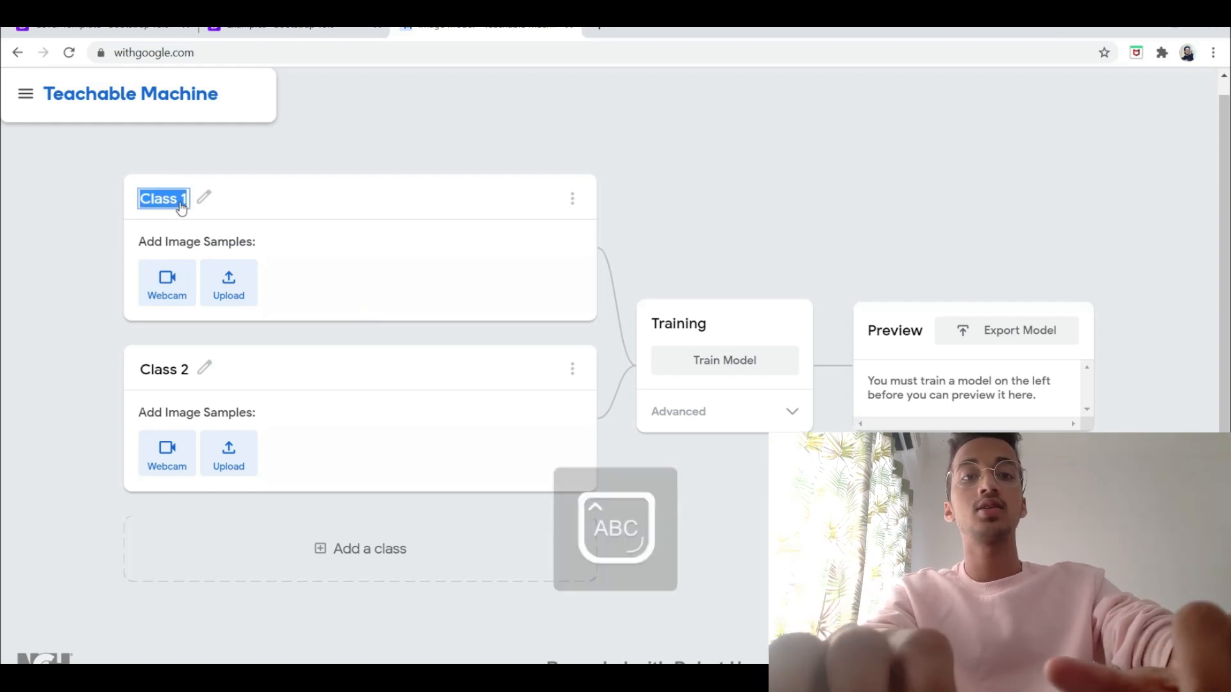
key("Caps_Lock")
type("Up")
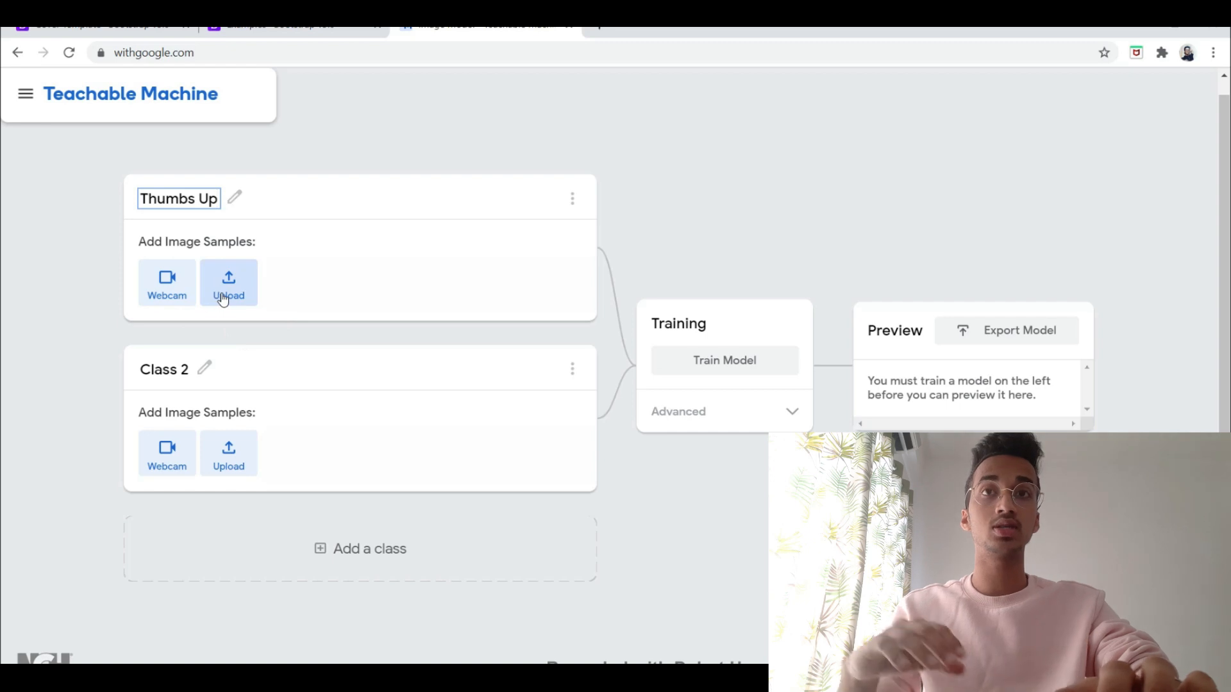
Step: Record about 60 webcam image samples of a thumbs-up gesture for the Thumbs Up class
left_click(182, 293)
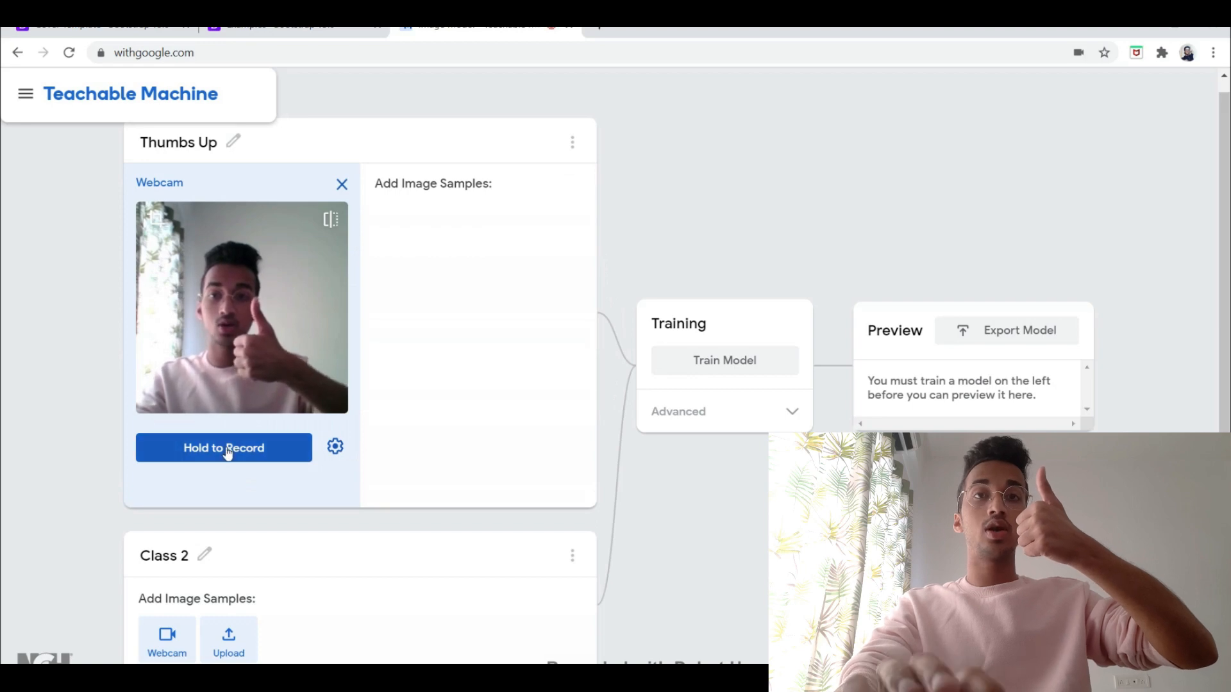
left_click_drag(226, 451, 226, 450)
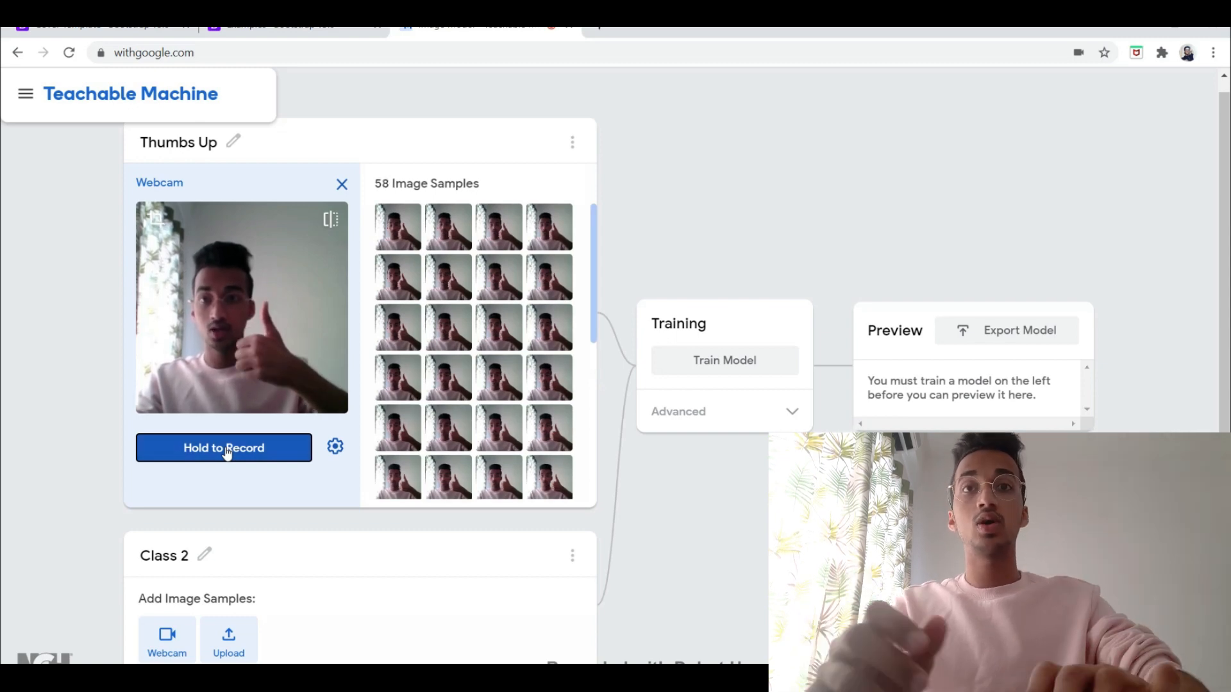
Step: Rename Class 2 as Thumbs Down
scroll(226, 451, "down", 2)
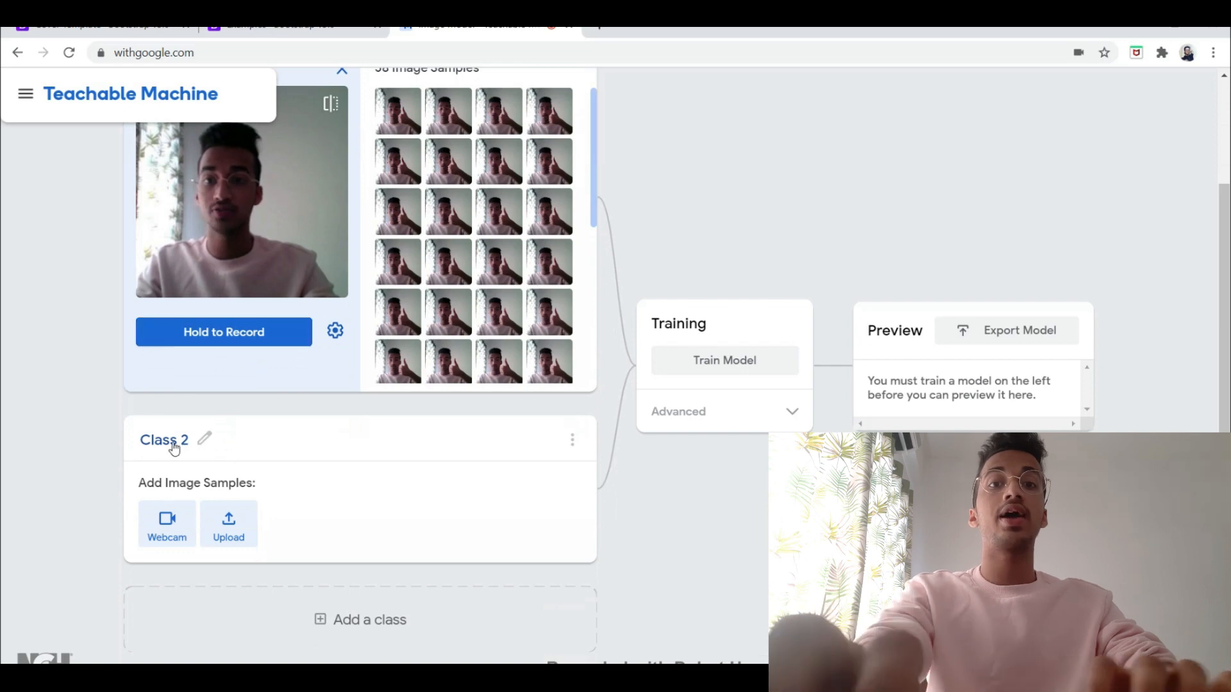
left_click(186, 448)
key("Caps_Lock")
type("T")
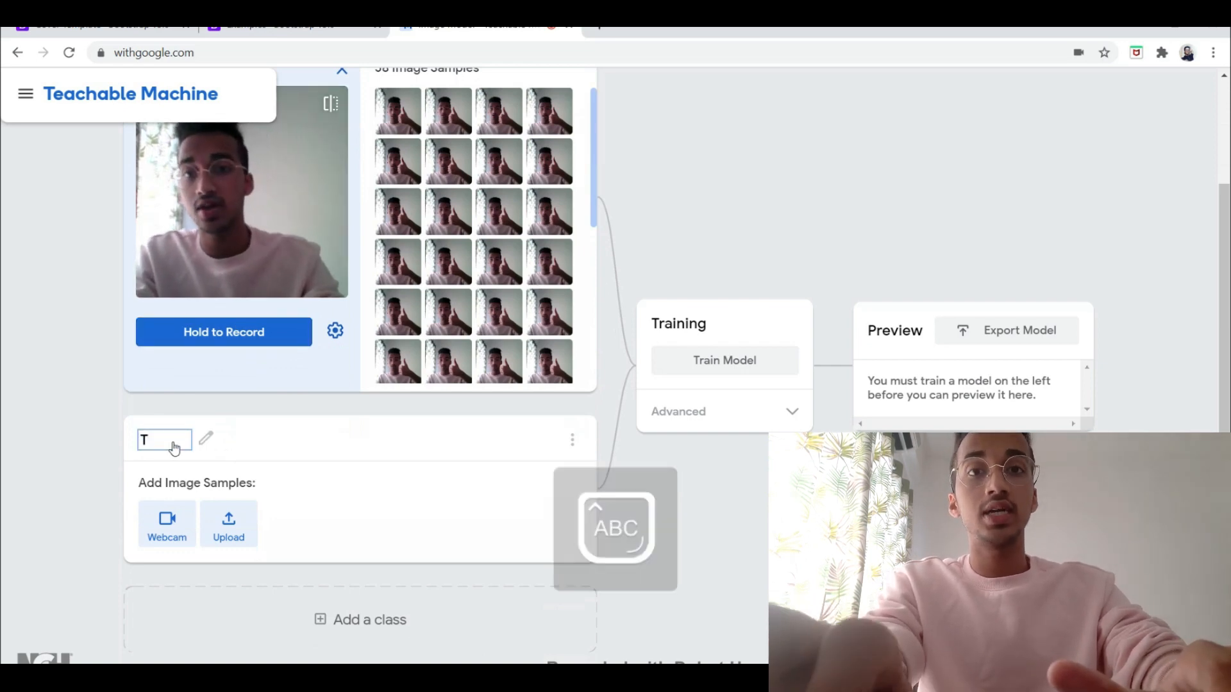
key("Caps_Lock")
type("humbs")
key("Caps_Lock")
type("D")
key("Caps_Lock")
type("own")
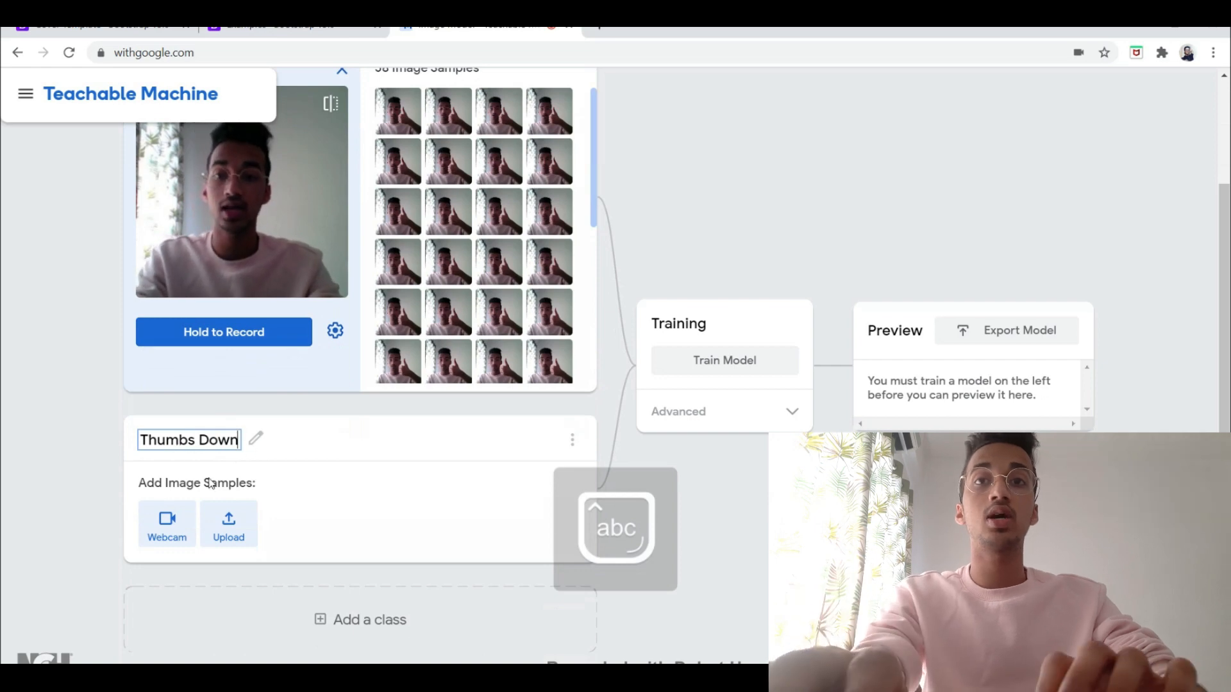
Step: Record about 60 webcam image samples of a thumbs-down gesture for the Thumbs Down class
left_click(178, 524)
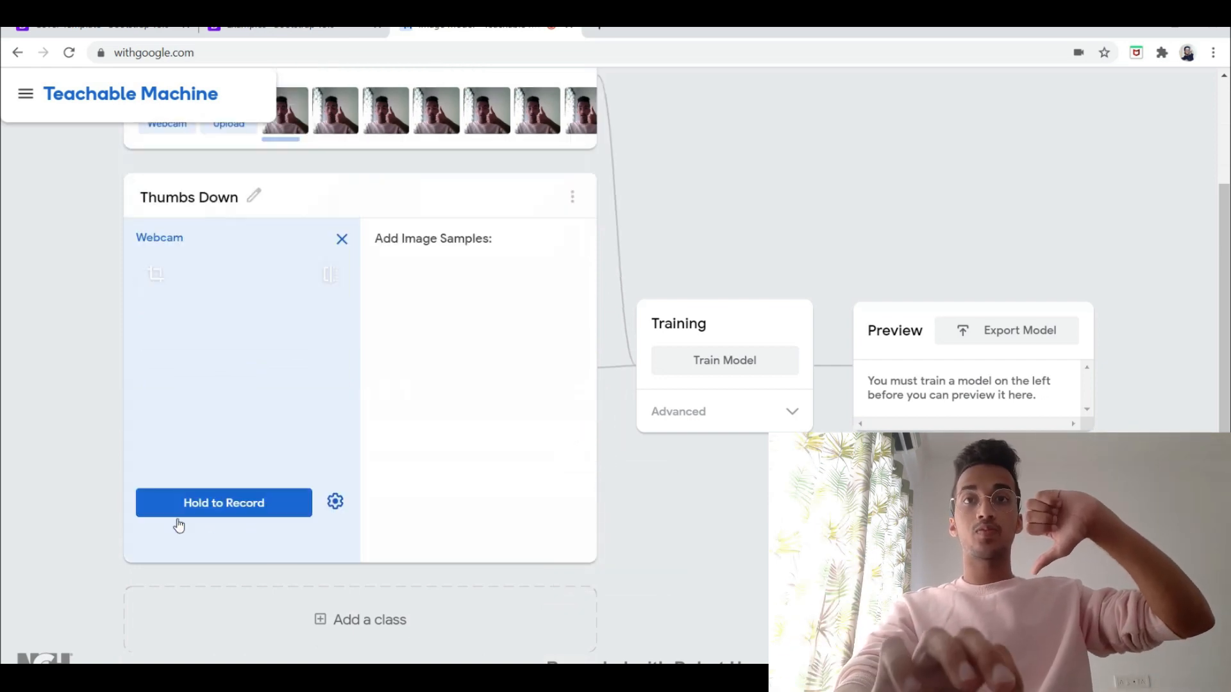
left_click_drag(182, 507, 183, 508)
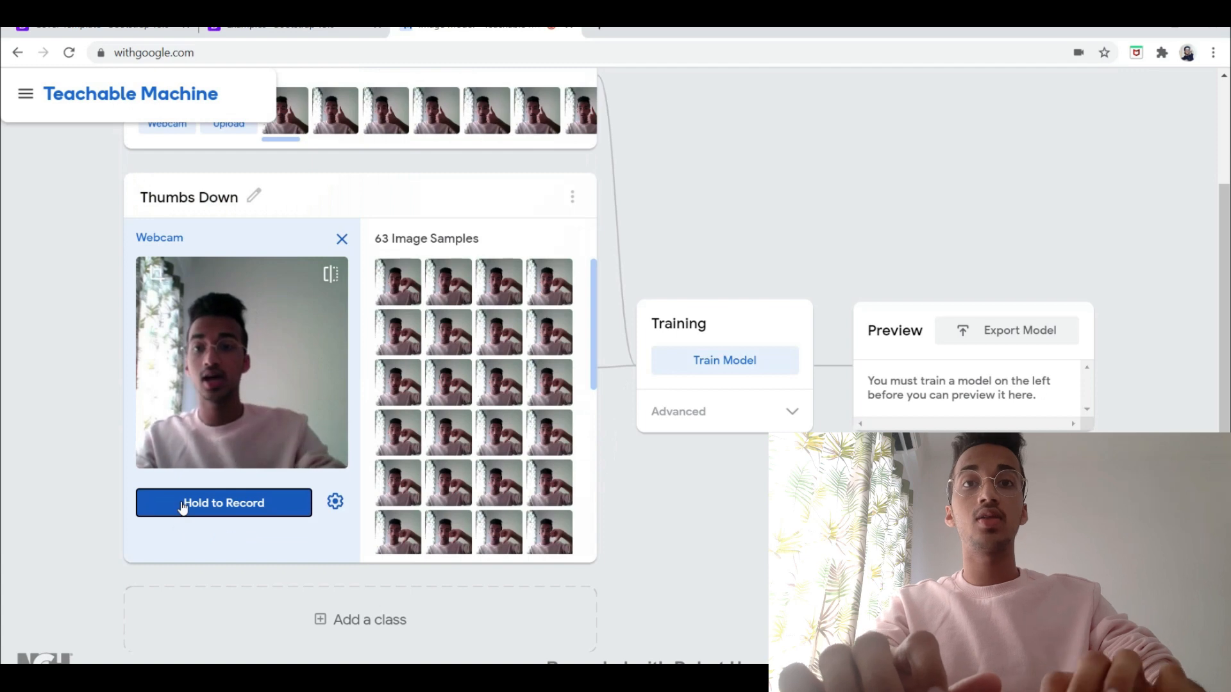
Step: Add a third class and name it Victory
left_click(273, 651)
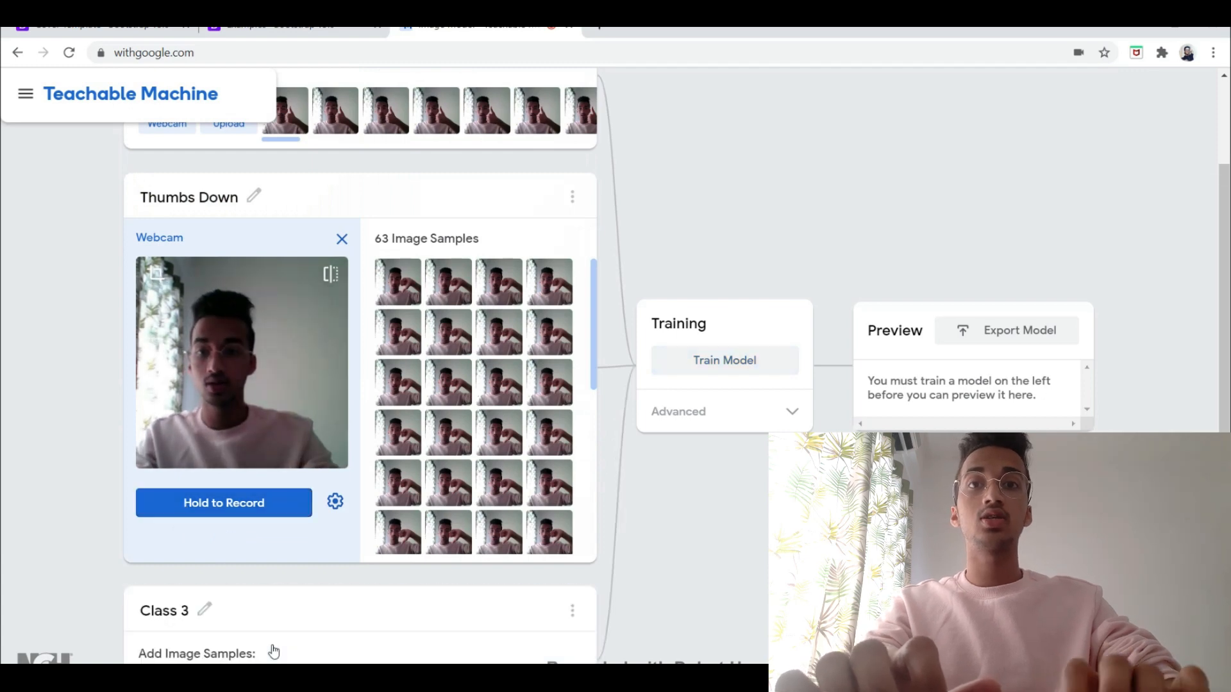
left_click(167, 439)
type("Victory")
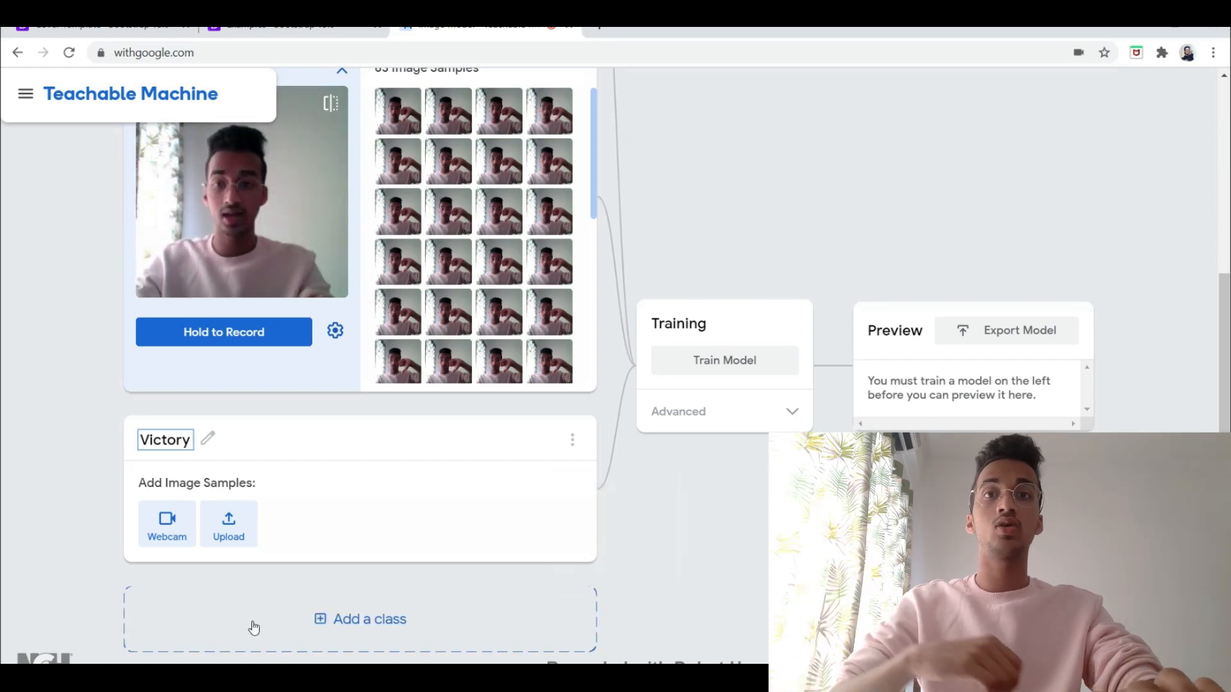
Step: Record about 60 webcam image samples of a two-finger victory sign for the Victory class
left_click(166, 529)
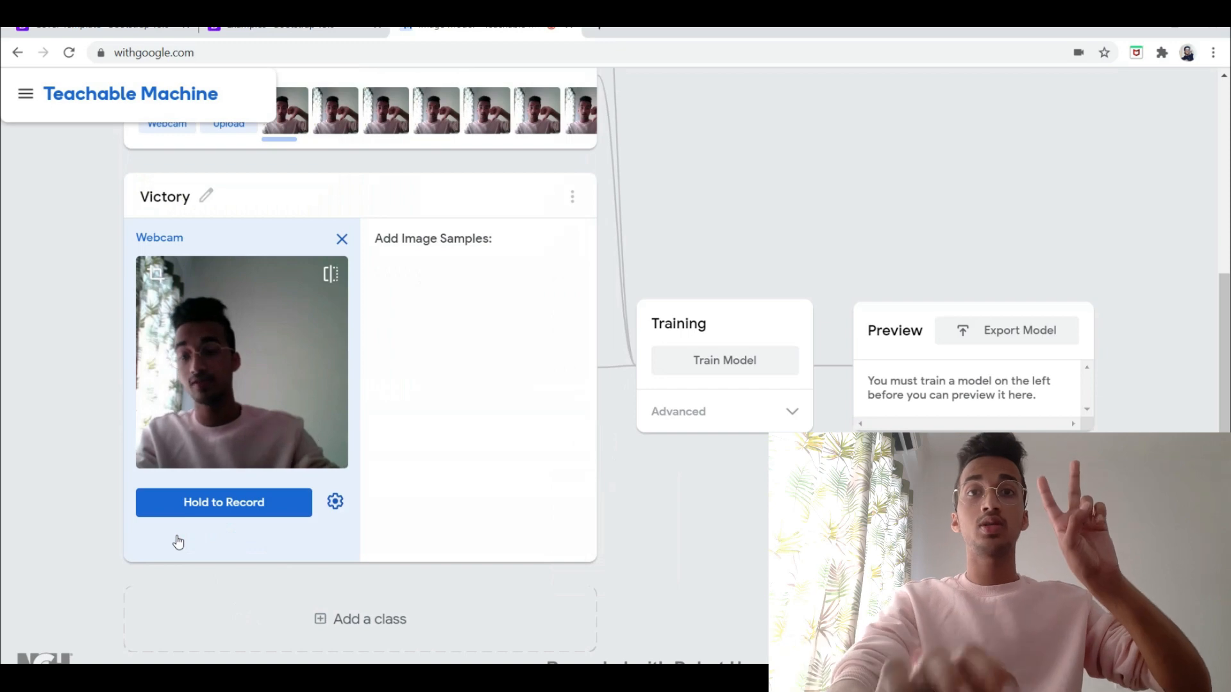
left_click_drag(214, 501, 215, 500)
Step: Train the image model on the three gesture classes and expand the advanced training settings
scroll(464, 454, "up", 1)
scroll(297, 364, "up", 4)
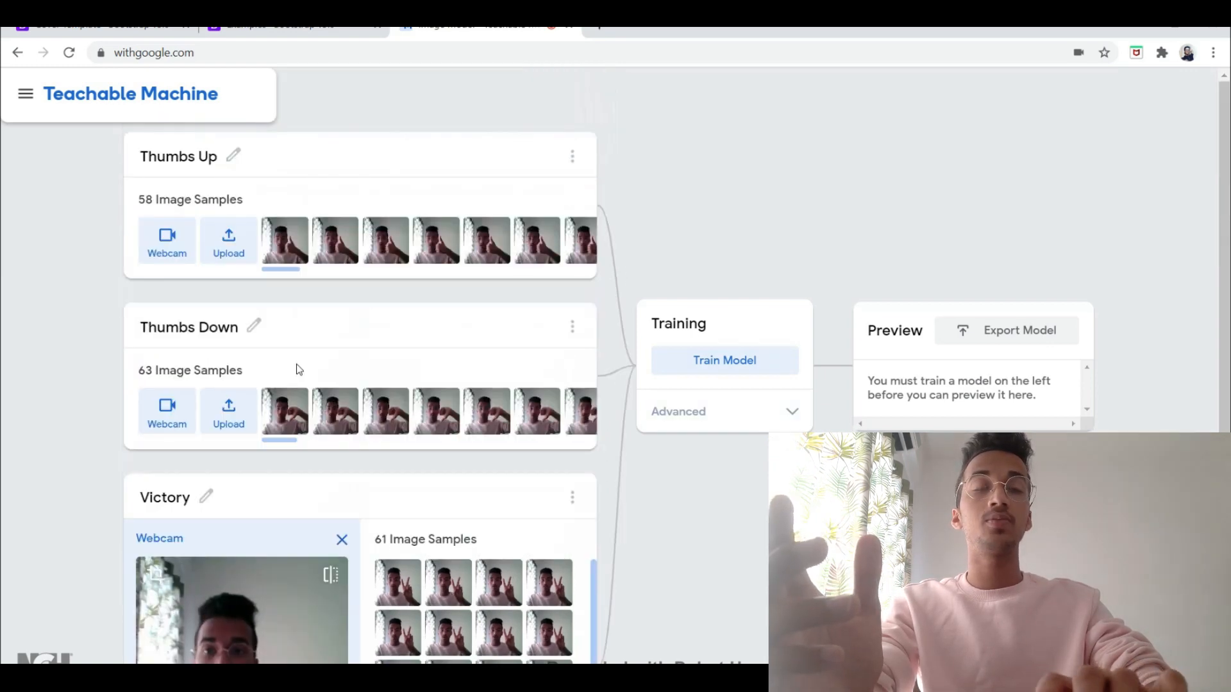
scroll(296, 364, "down", 1)
scroll(296, 364, "down", 4)
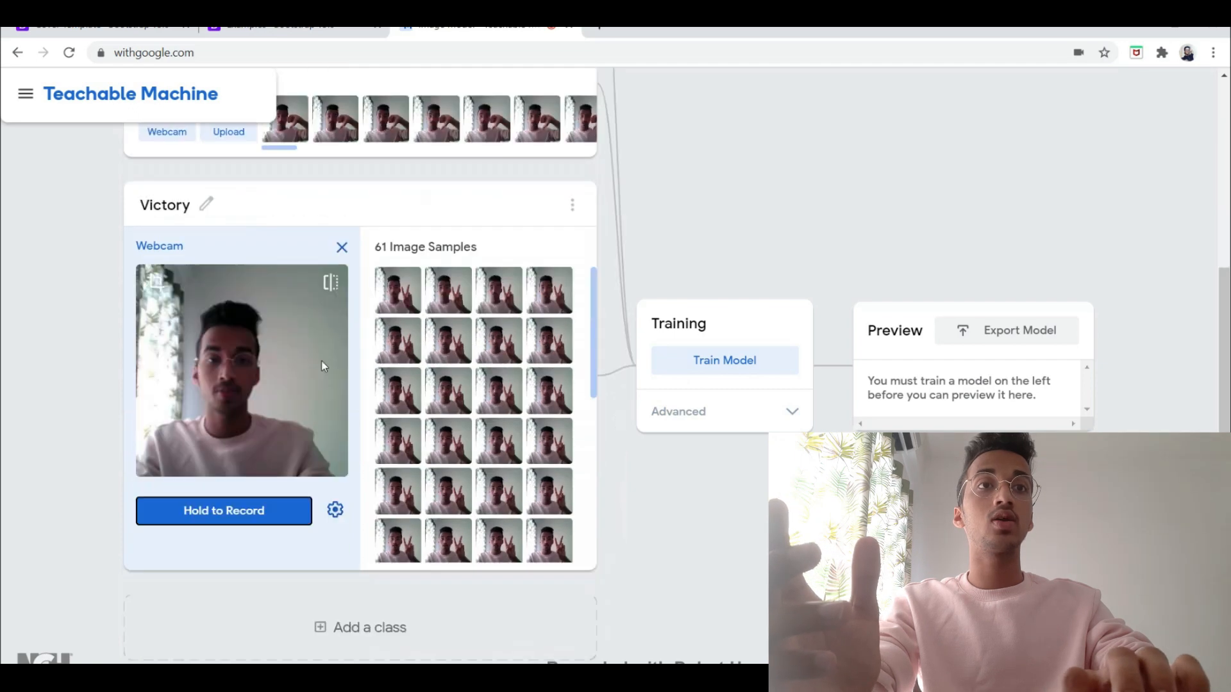
left_click(721, 360)
scroll(574, 356, "up", 5)
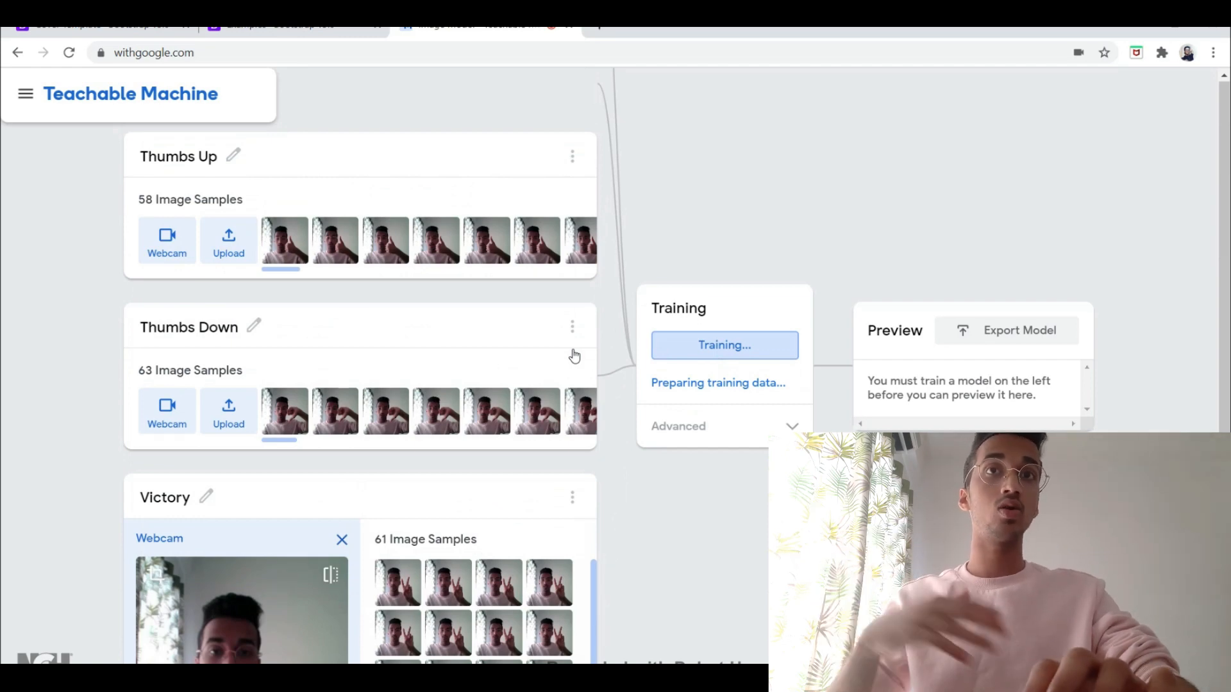
scroll(574, 356, "down", 1)
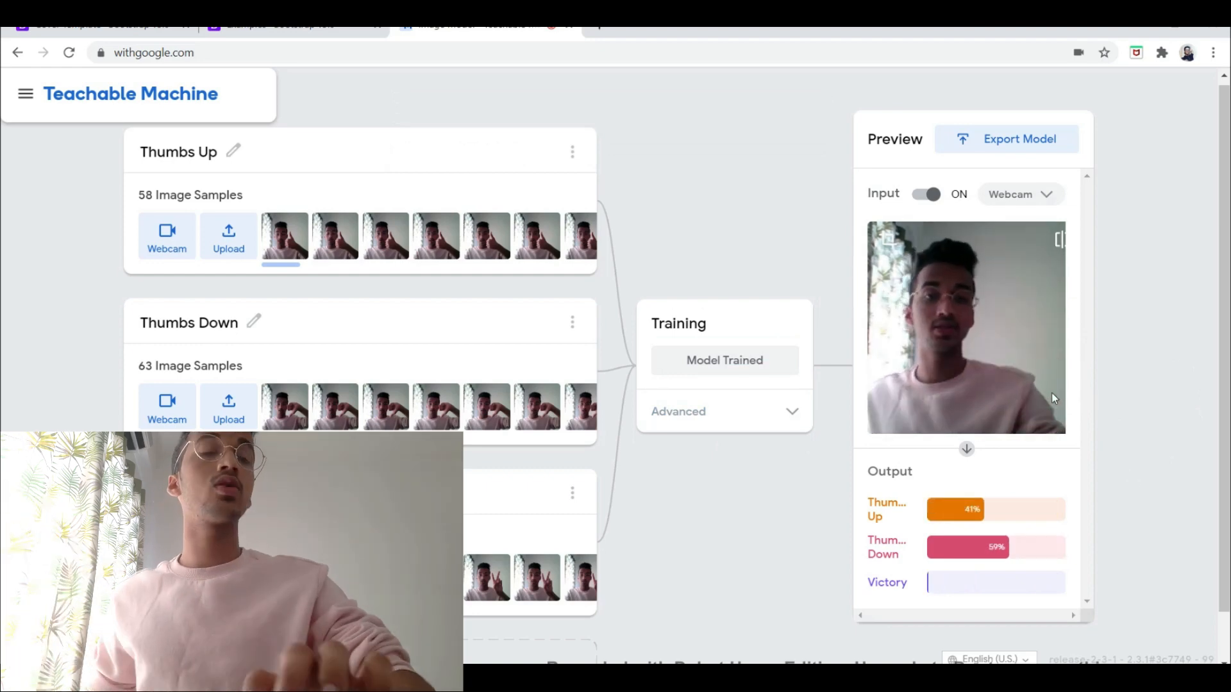
left_click(789, 413)
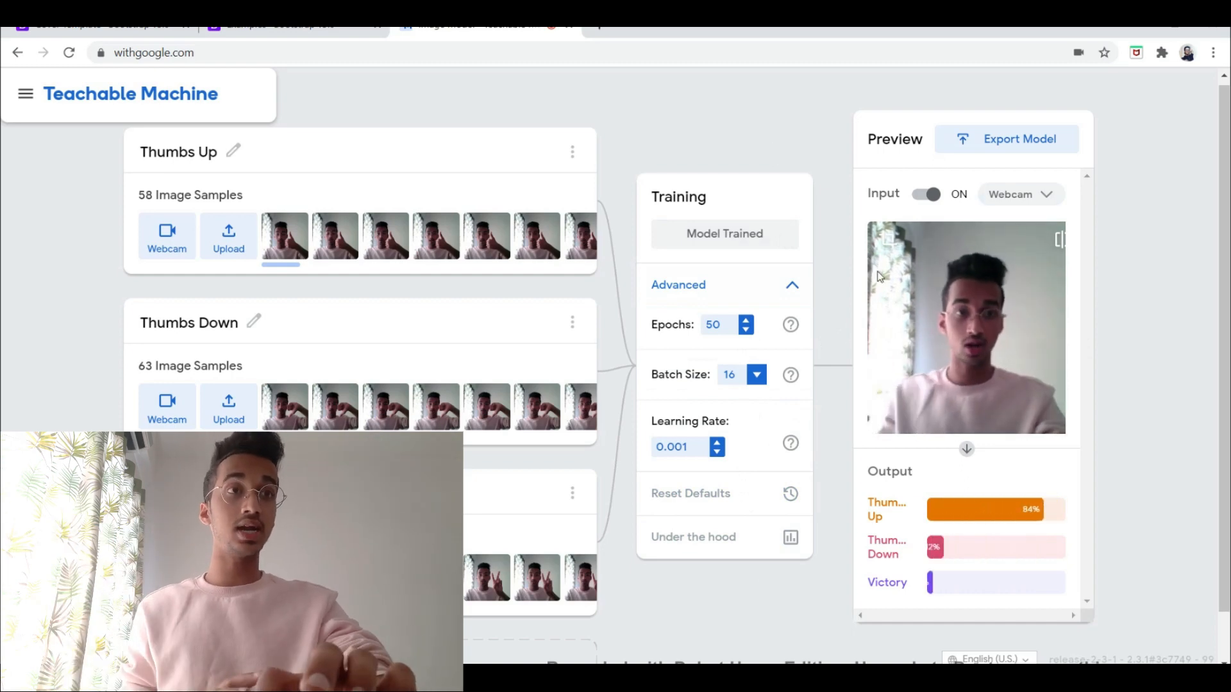
Step: Open the model export options and examine the Tensorflow.js Javascript snippet, including its model URL line
left_click(998, 132)
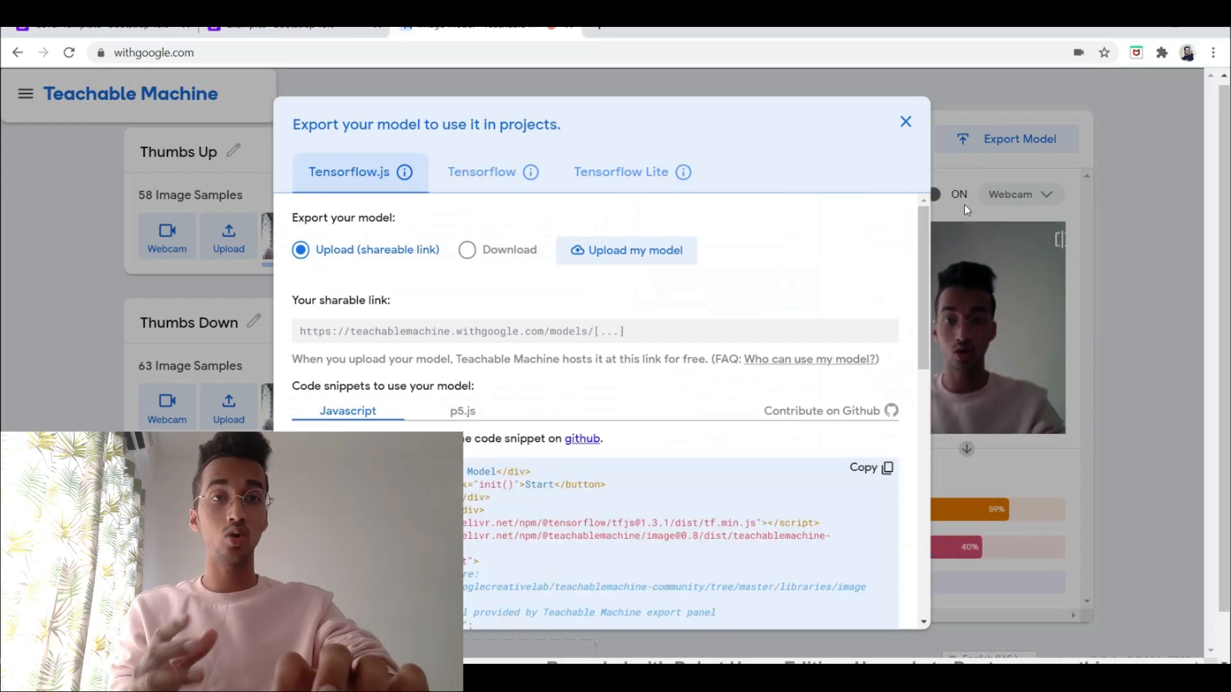
scroll(964, 205, "down", 1)
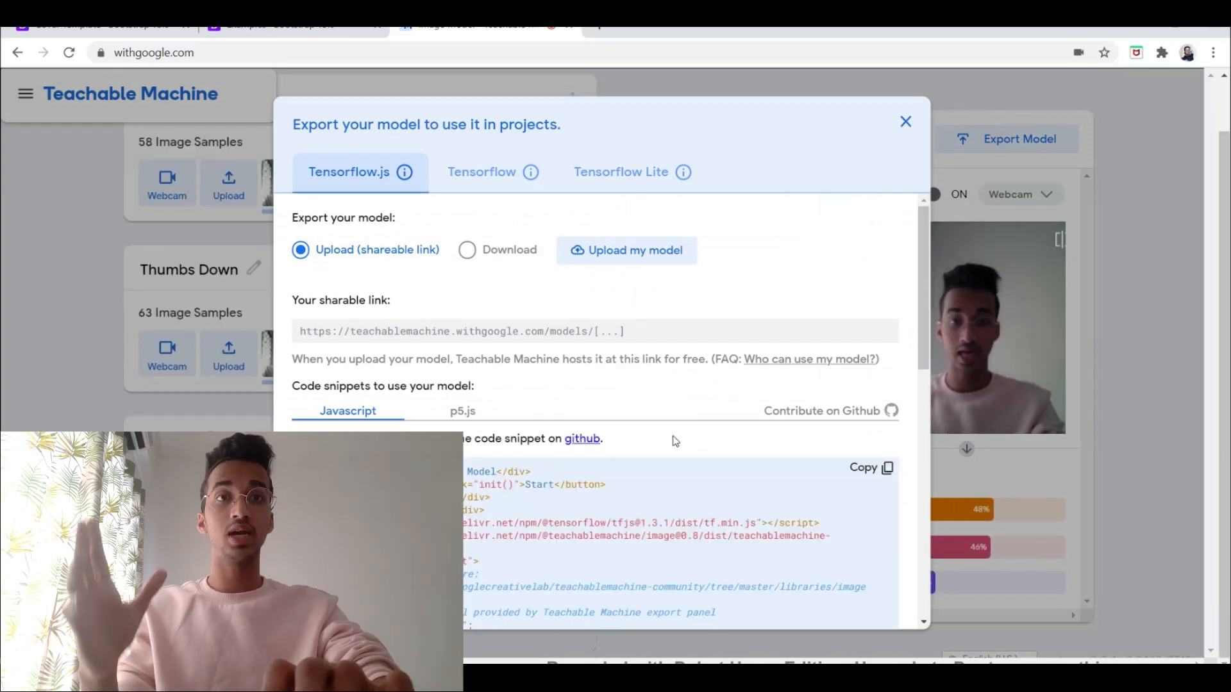
scroll(675, 441, "down", 3)
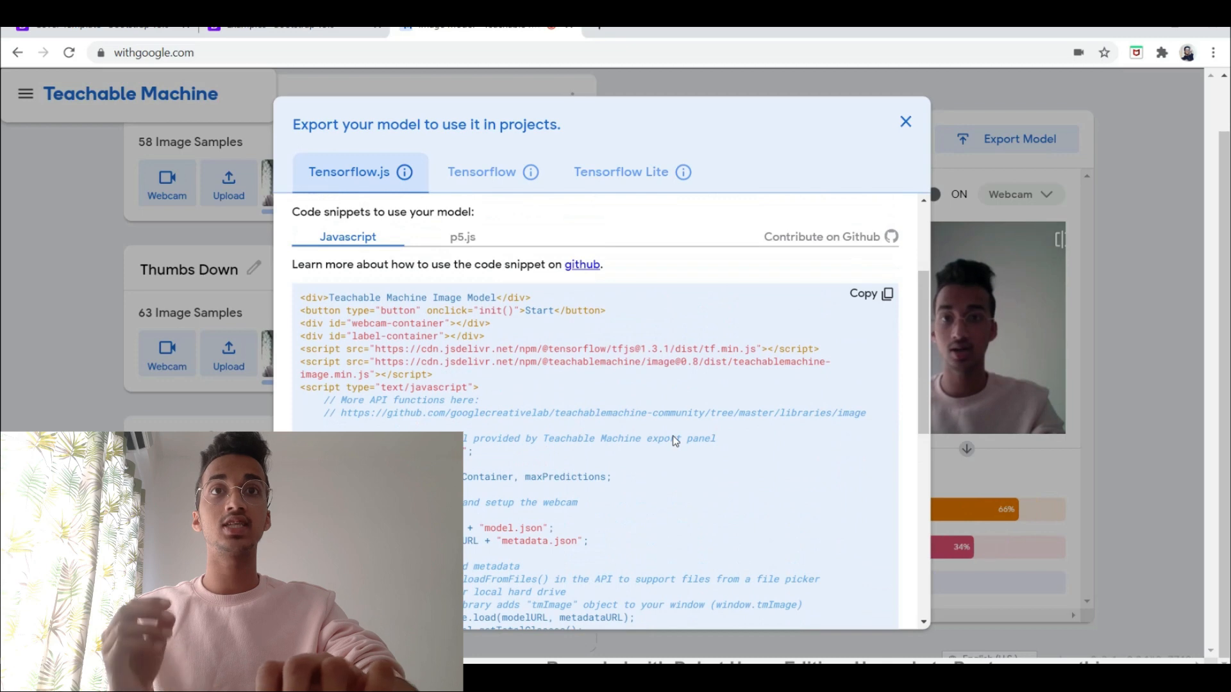
scroll(675, 441, "up", 3)
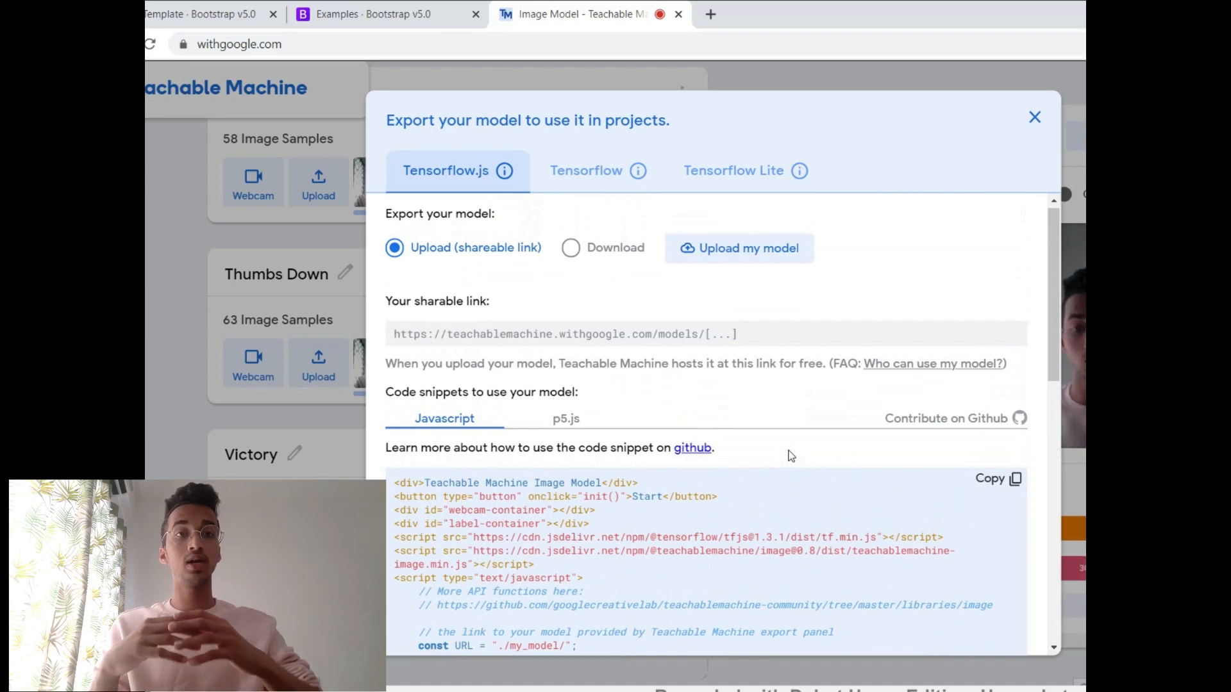
scroll(791, 455, "down", 3)
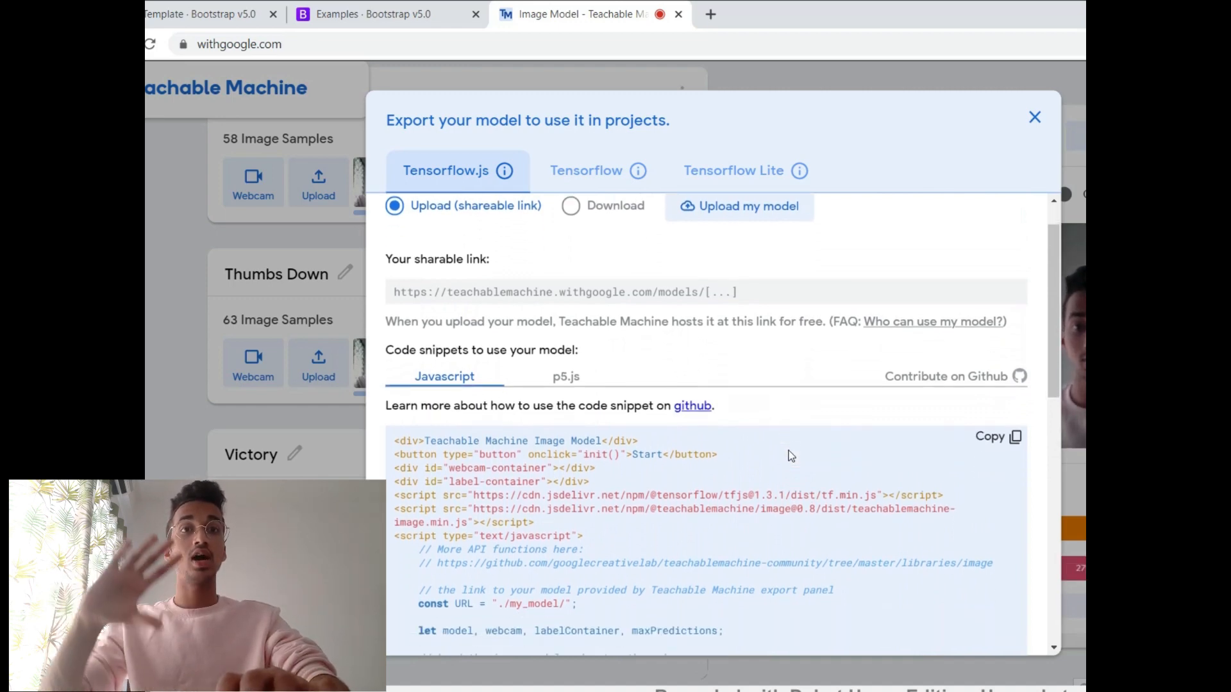
scroll(791, 456, "down", 3)
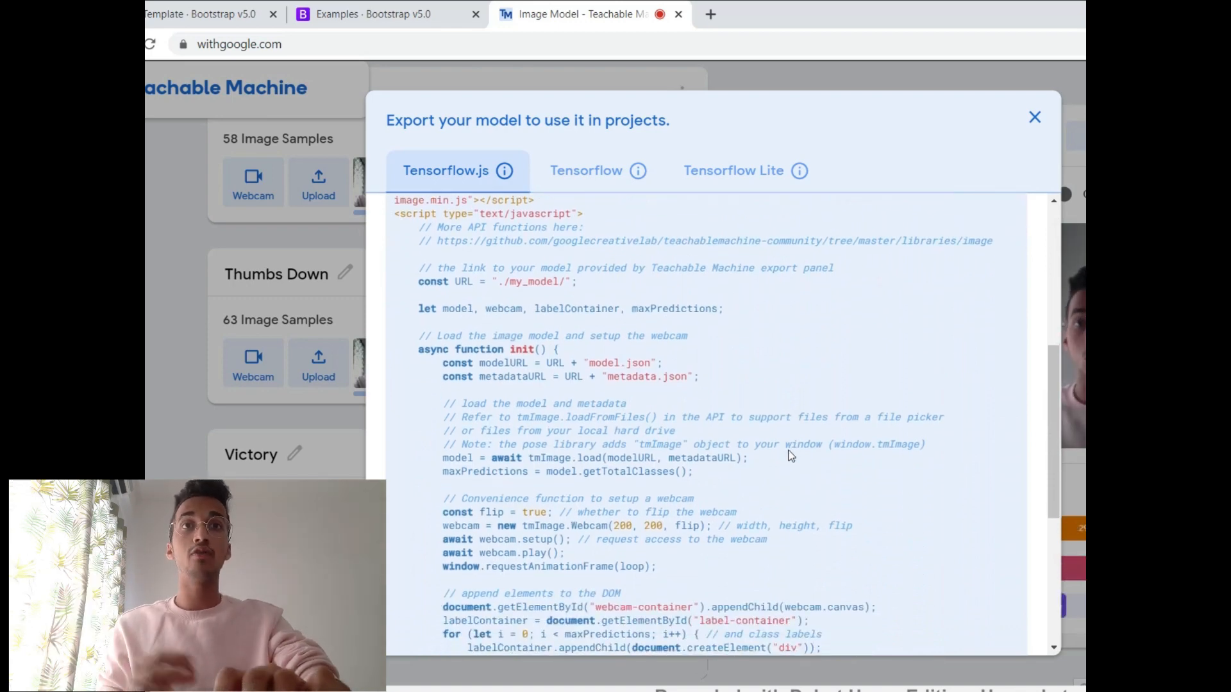
scroll(791, 455, "up", 5)
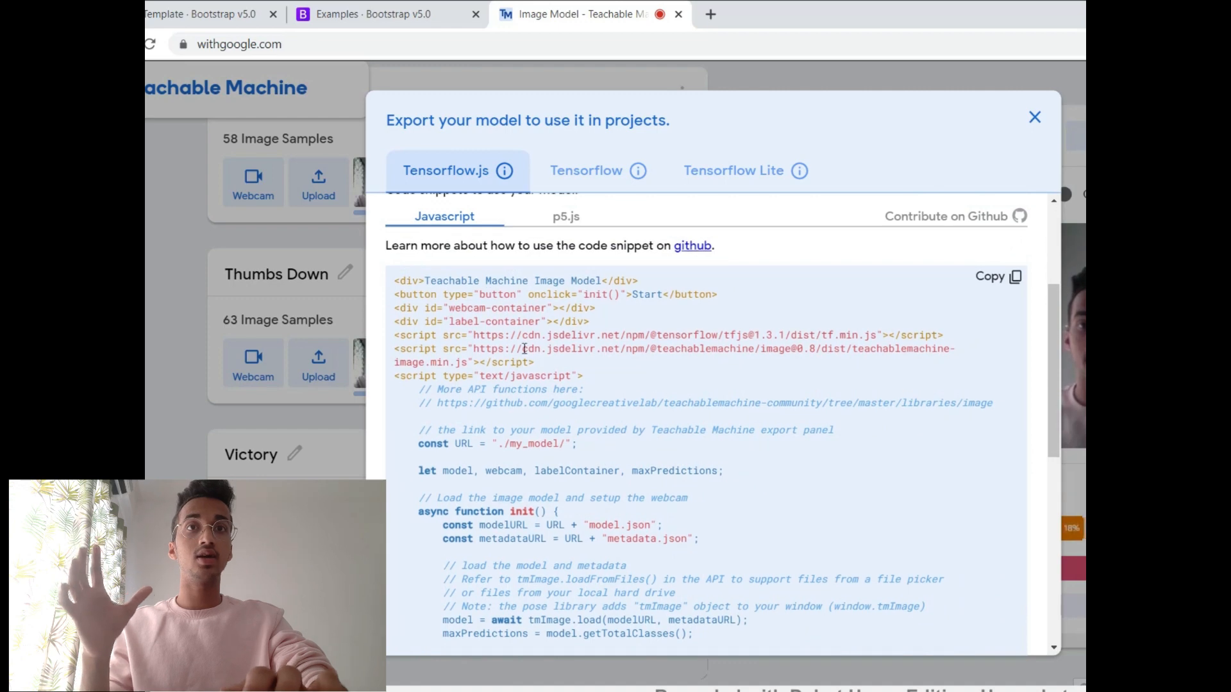
scroll(580, 507, "up", 1)
left_click_drag(493, 463, 558, 464)
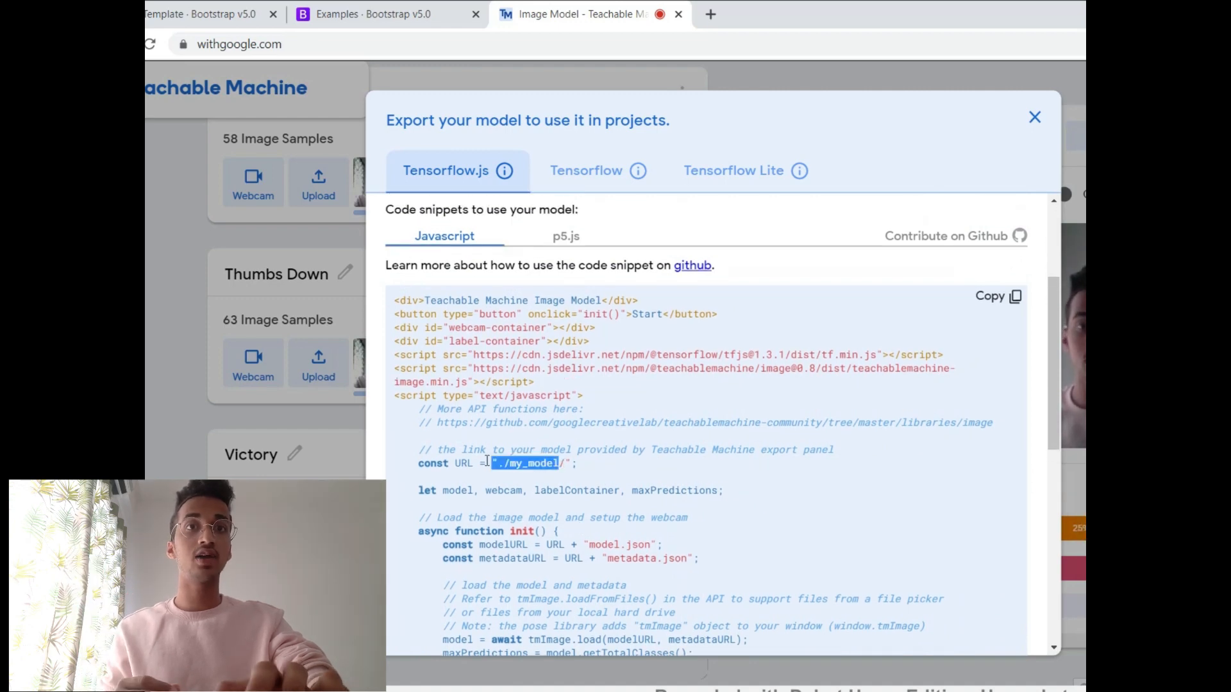
Step: Upload the trained Tensorflow.js model to the cloud to generate its shareable link
scroll(562, 465, "up", 3)
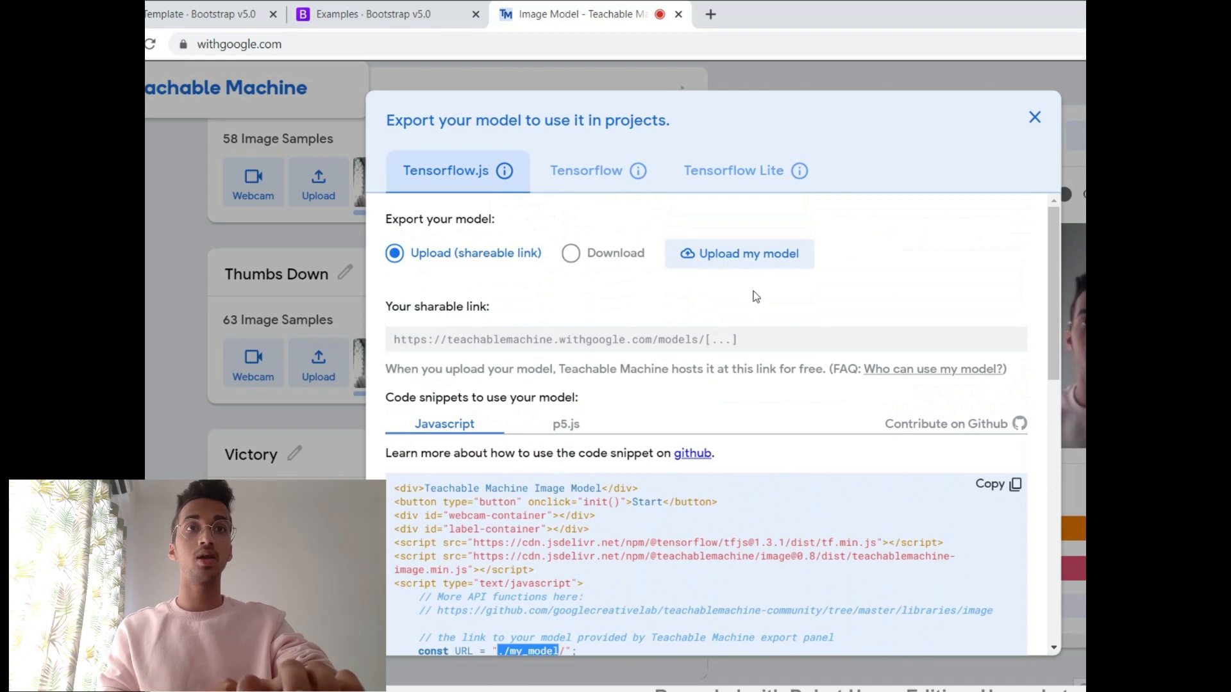
left_click(747, 255)
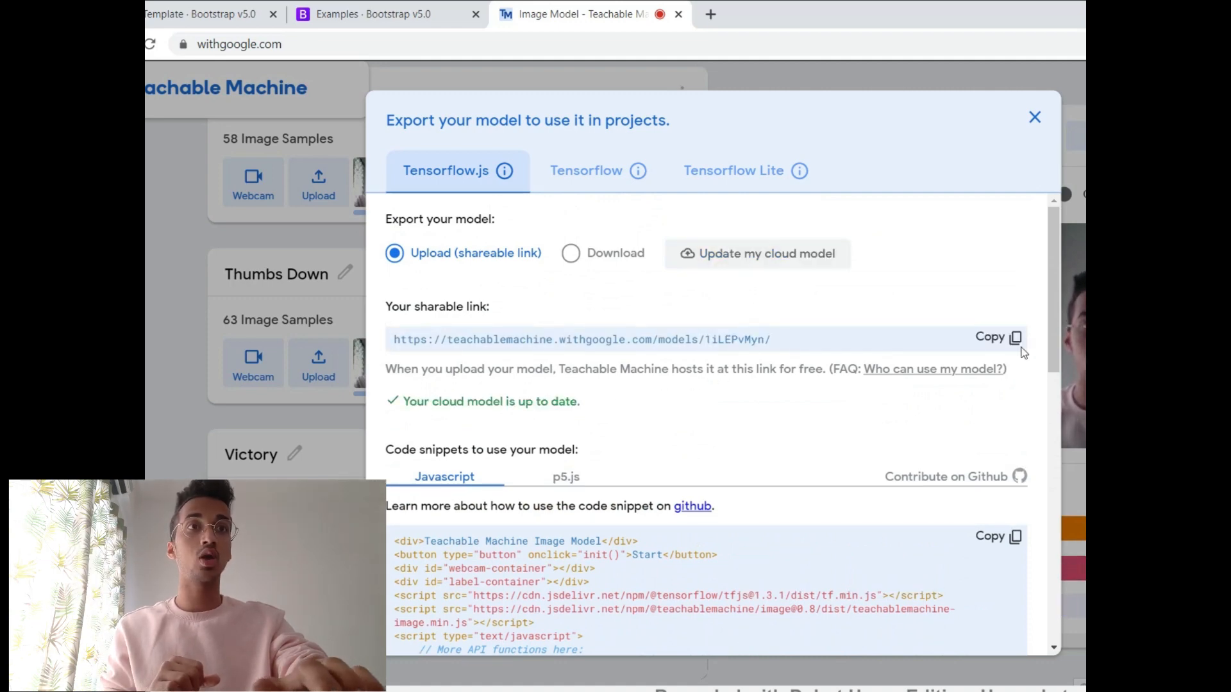
Step: Examine the Javascript snippet for the uploaded model, from its URL constant through the init, loop and predict functions
scroll(828, 330, "down", 3)
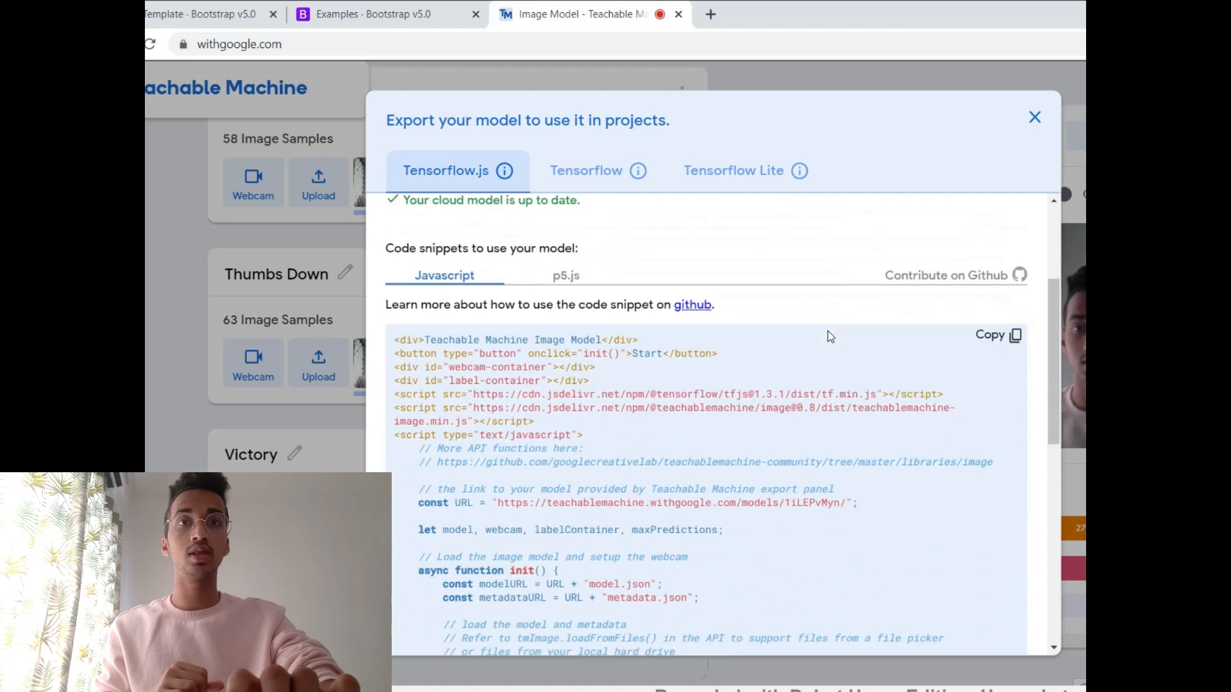
scroll(833, 352, "down", 1)
left_click_drag(846, 453, 601, 452)
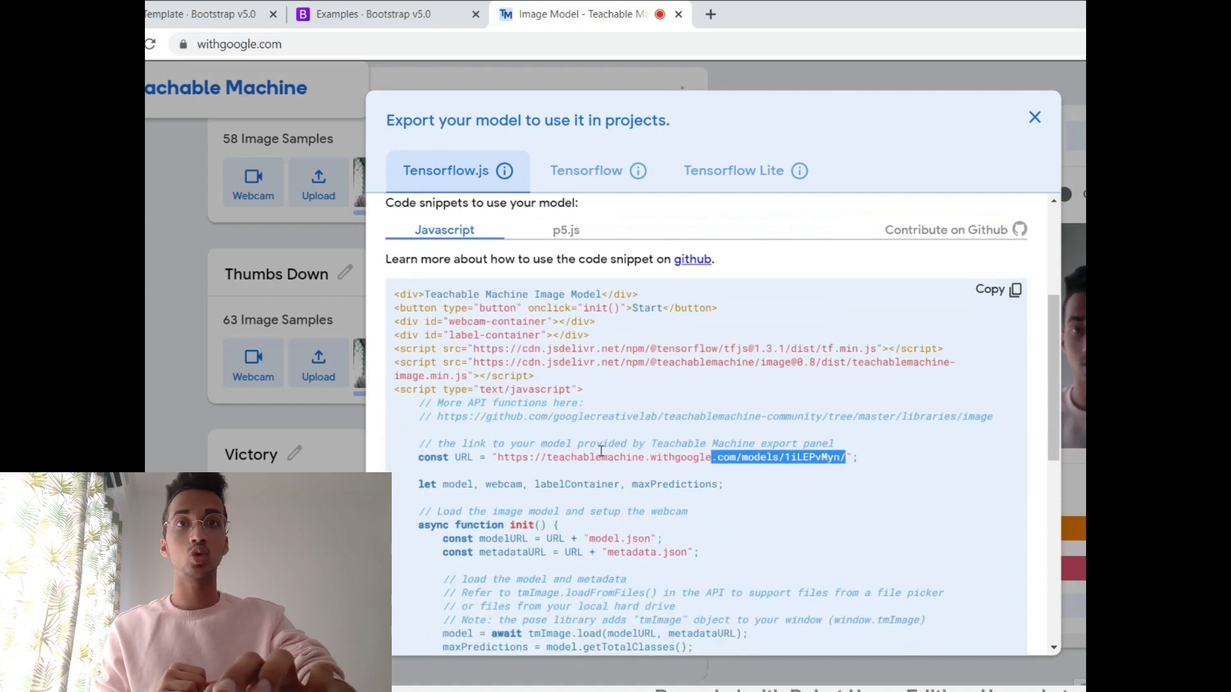
scroll(498, 453, "down", 6)
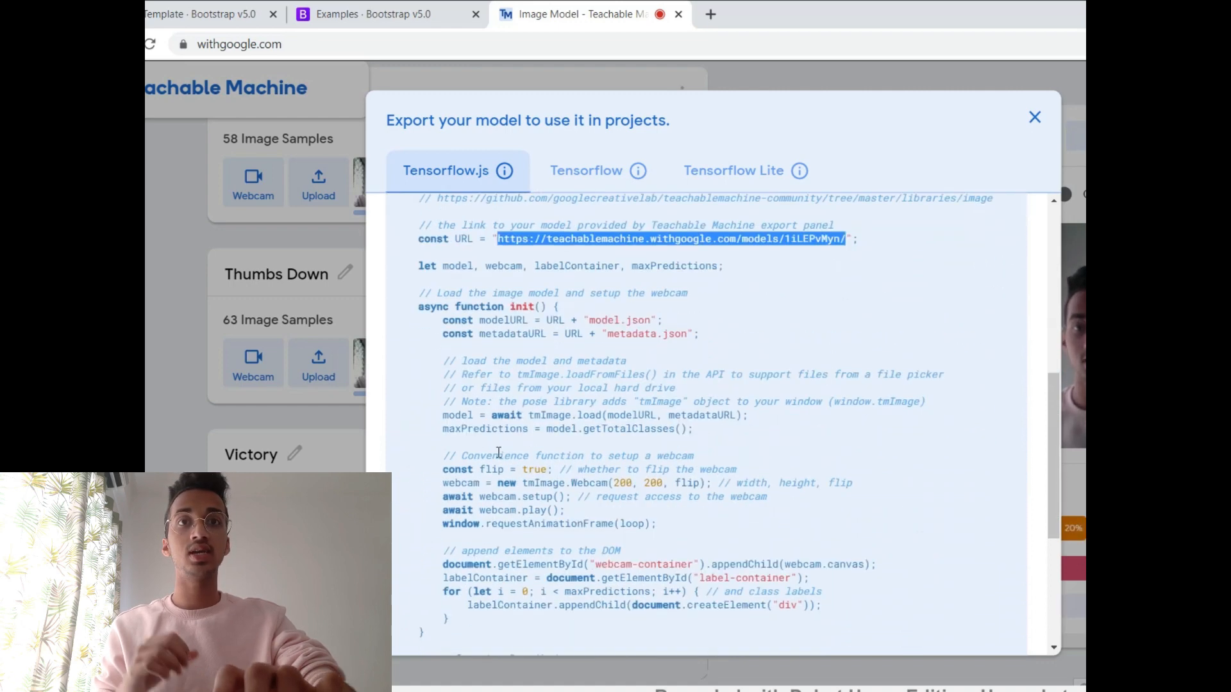
scroll(499, 452, "down", 1)
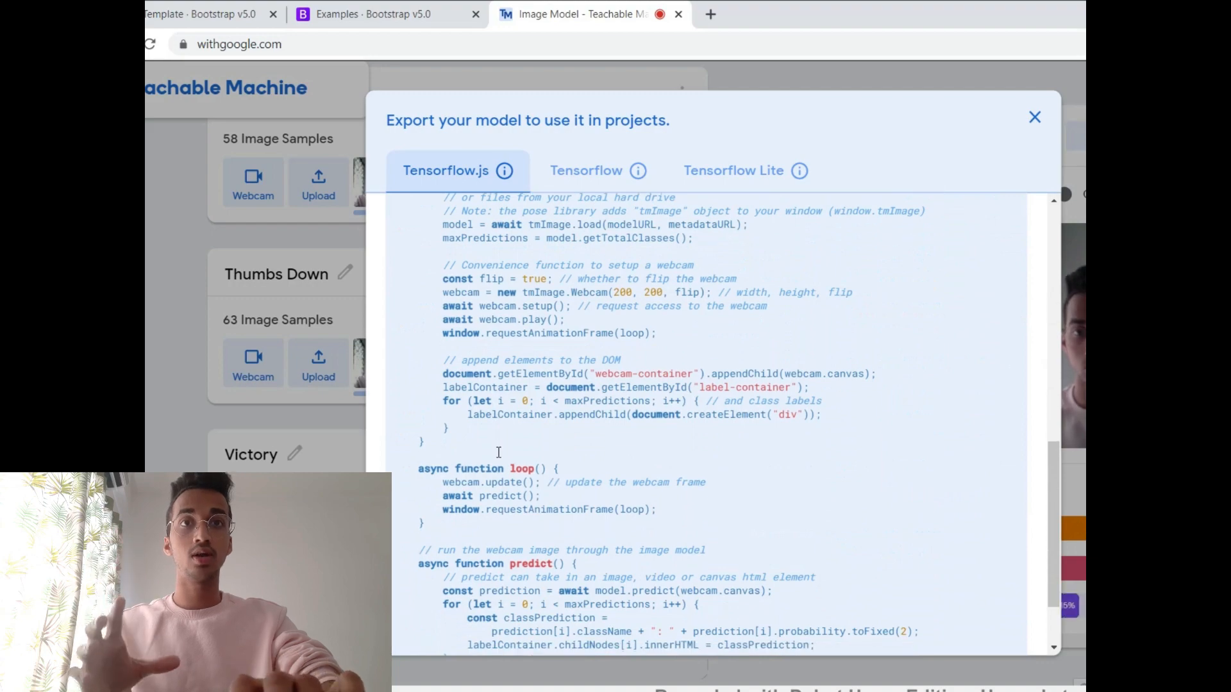
scroll(499, 452, "down", 3)
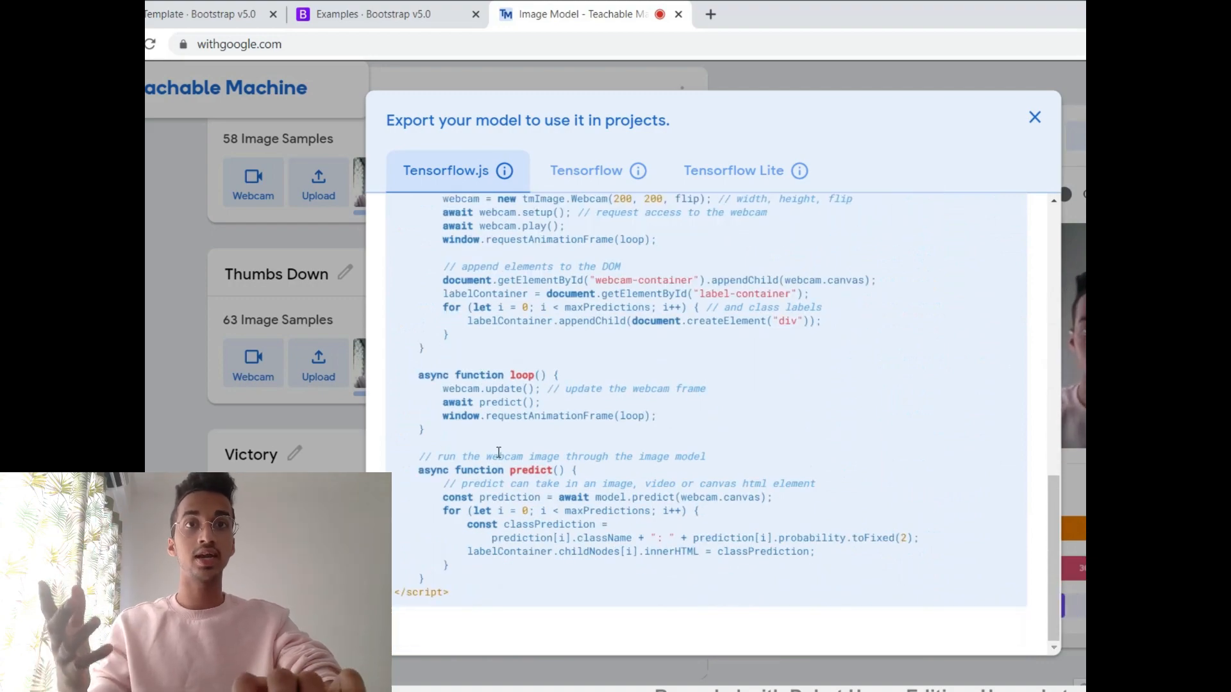
scroll(498, 452, "up", 15)
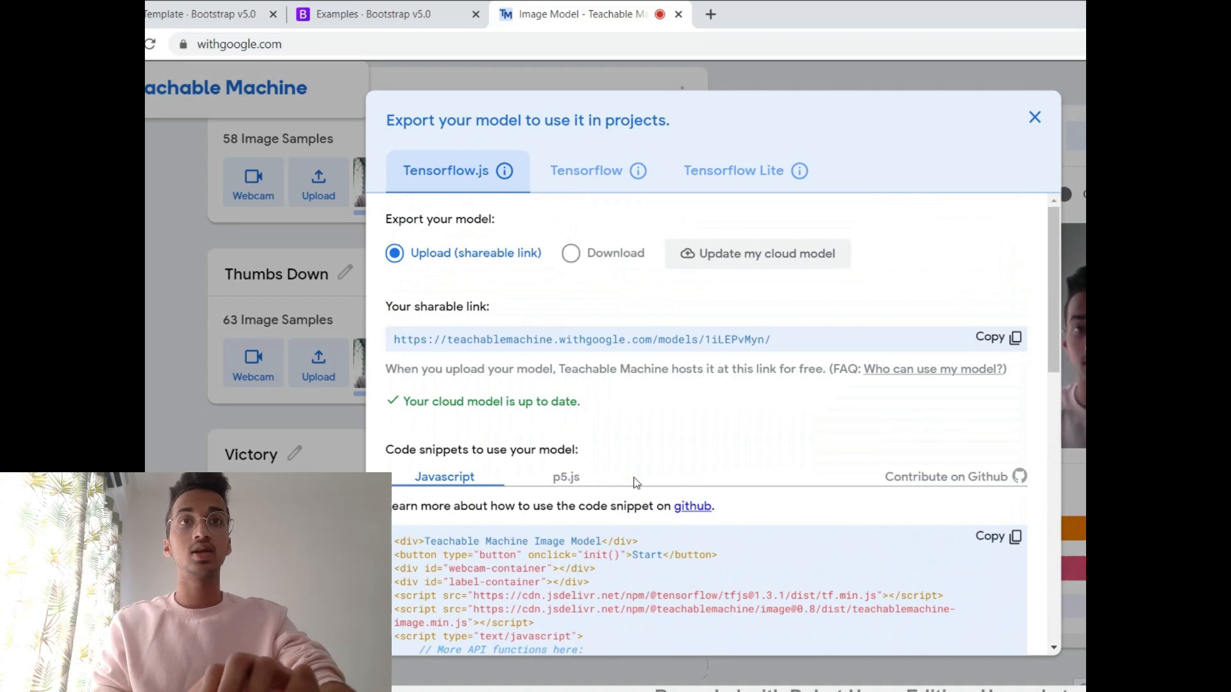
Step: Compare the Tensorflow and Tensorflow Lite export options and their code snippets with the Tensorflow.js export
scroll(635, 482, "down", 2)
scroll(634, 477, "up", 2)
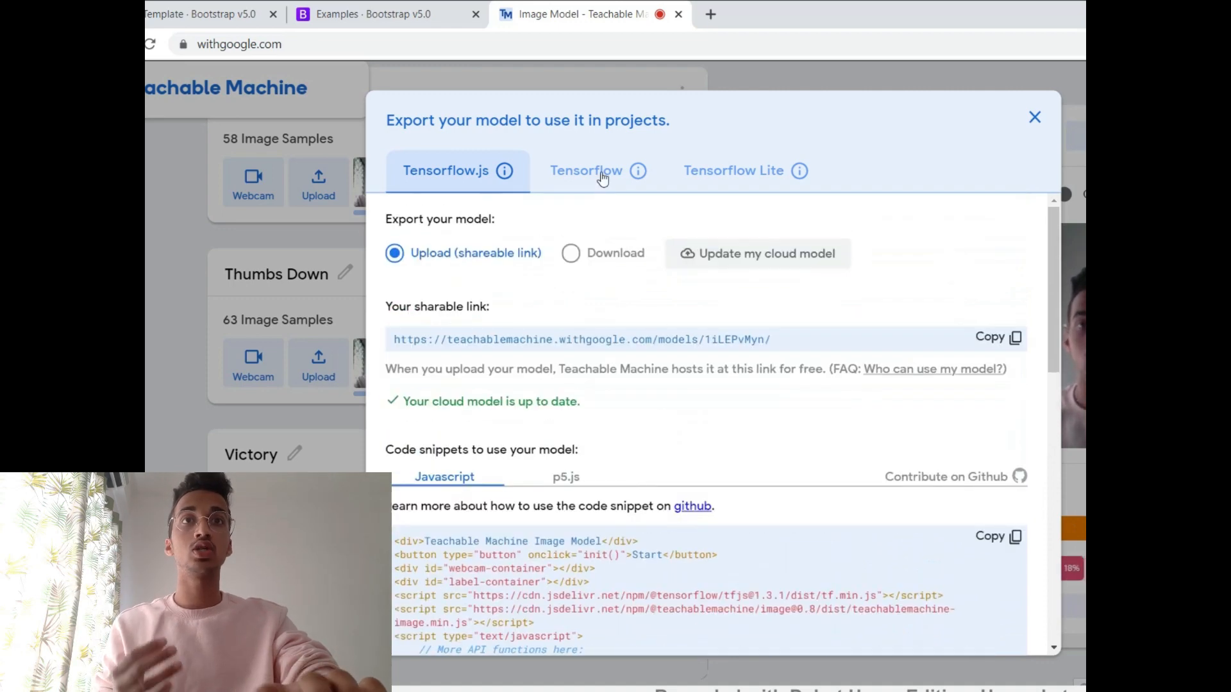
left_click(601, 175)
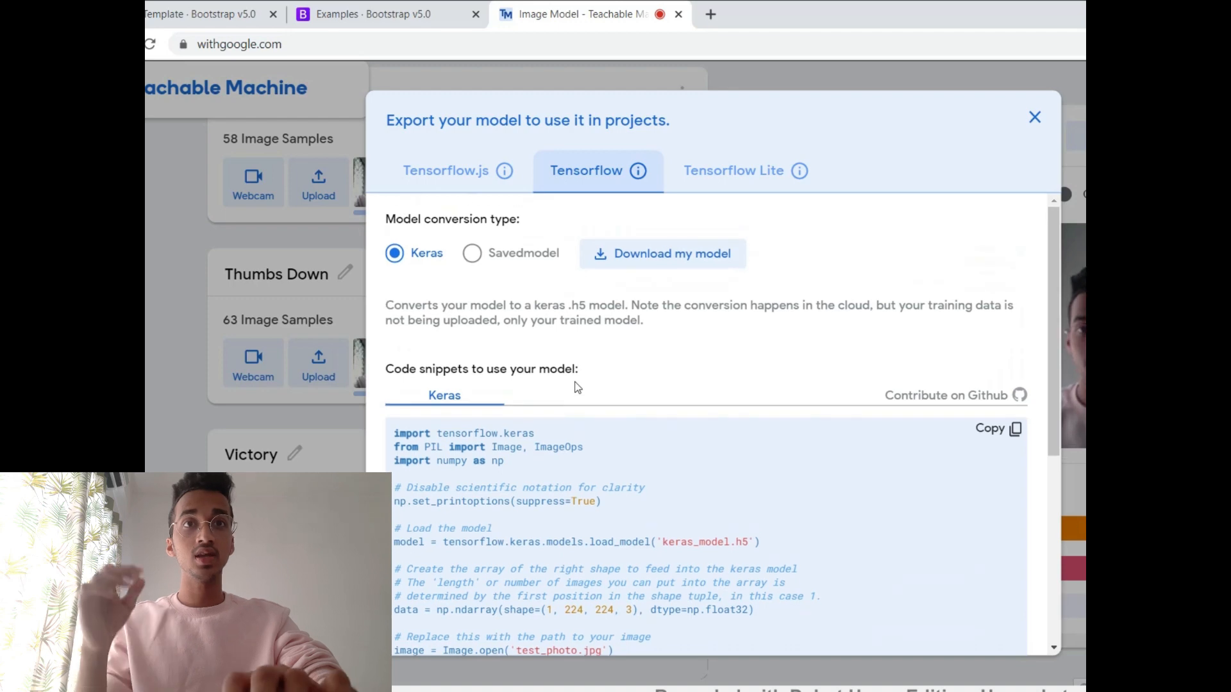
scroll(564, 449, "down", 1)
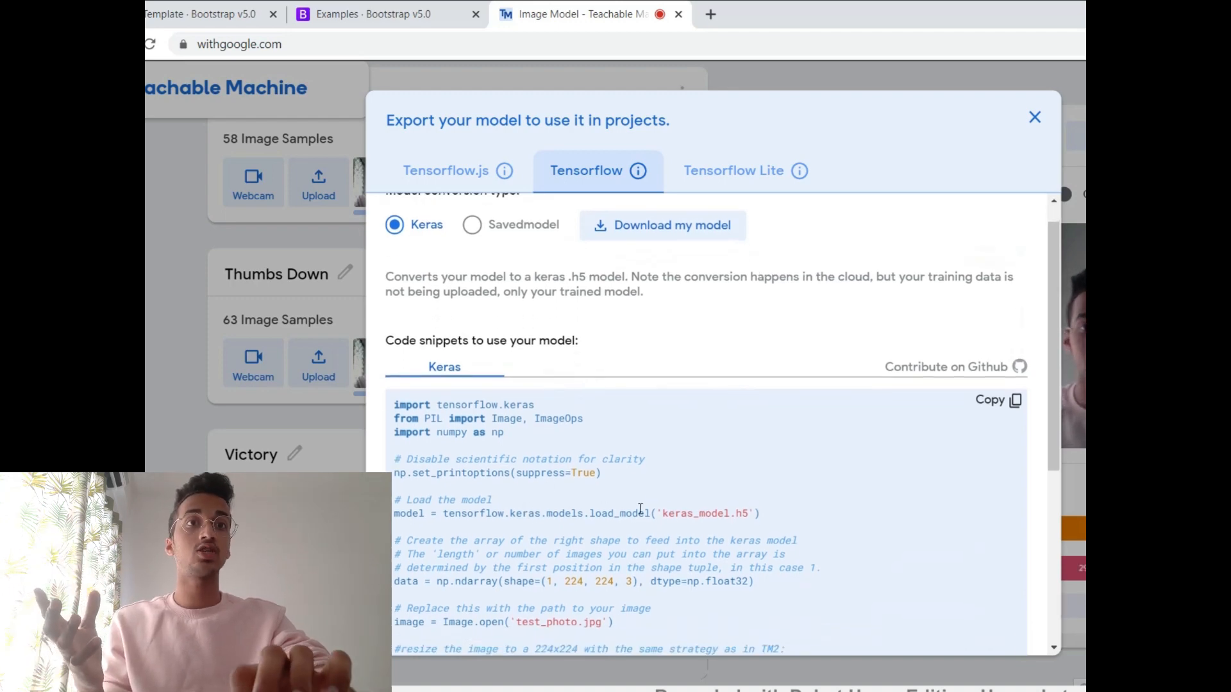
left_click_drag(743, 504, 650, 514)
left_click(744, 168)
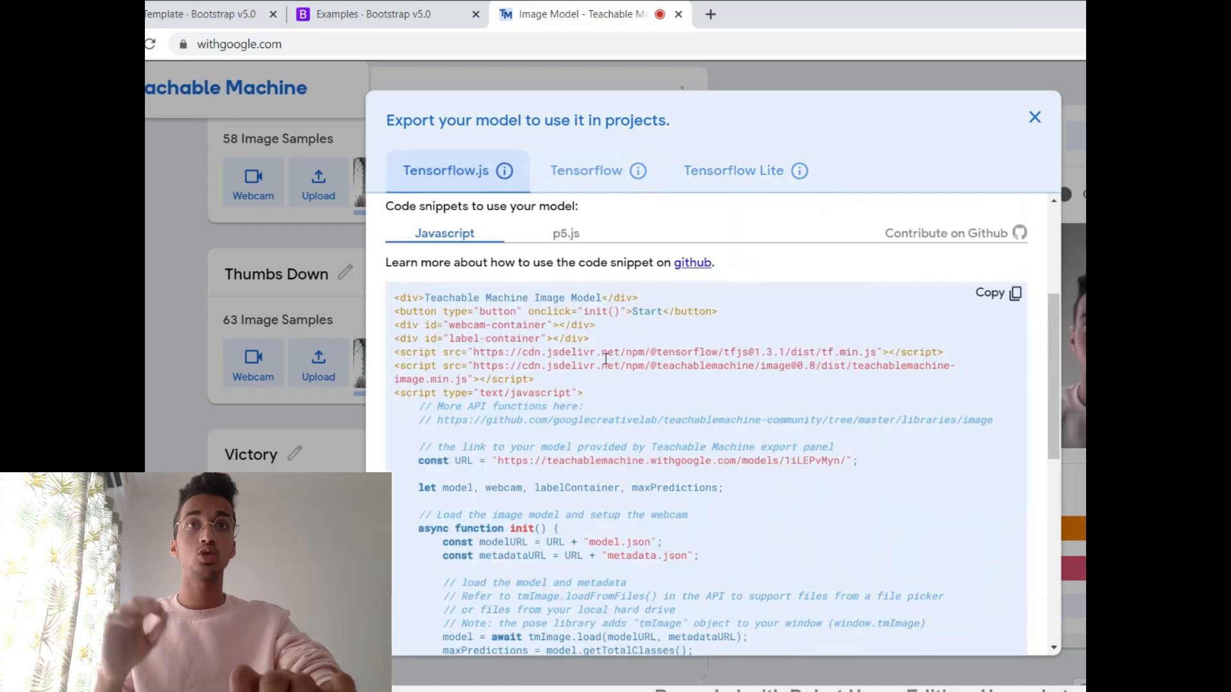
scroll(606, 359, "up", 4)
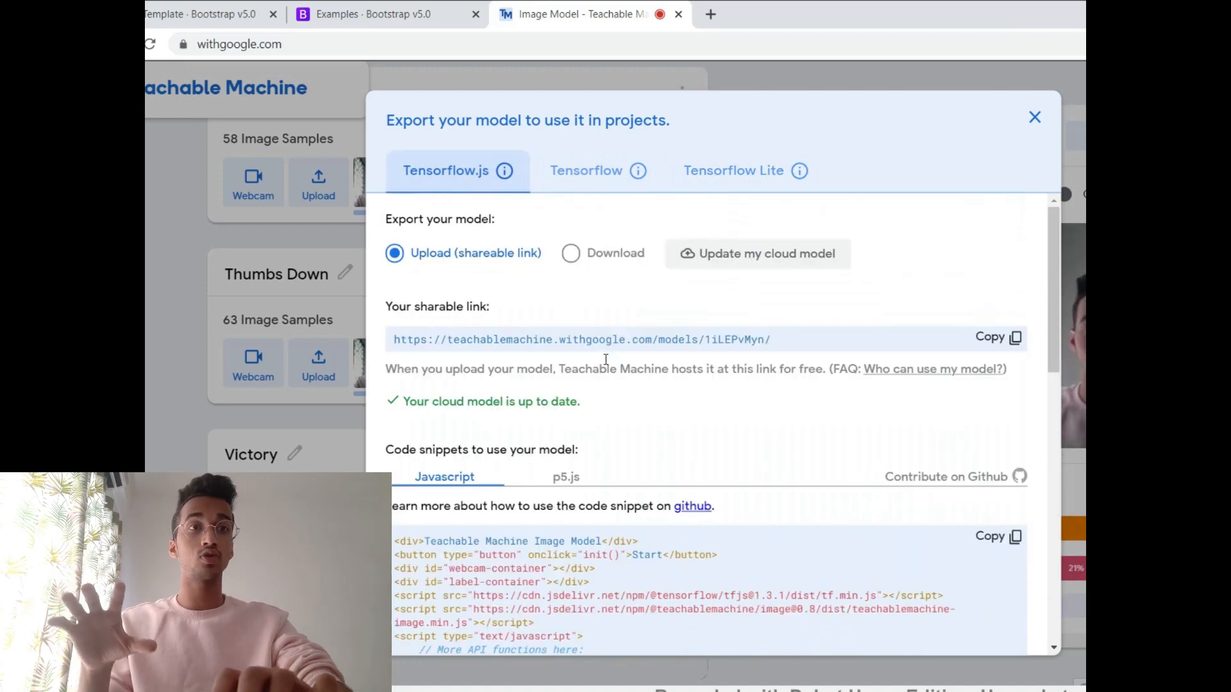
scroll(606, 360, "down", 1)
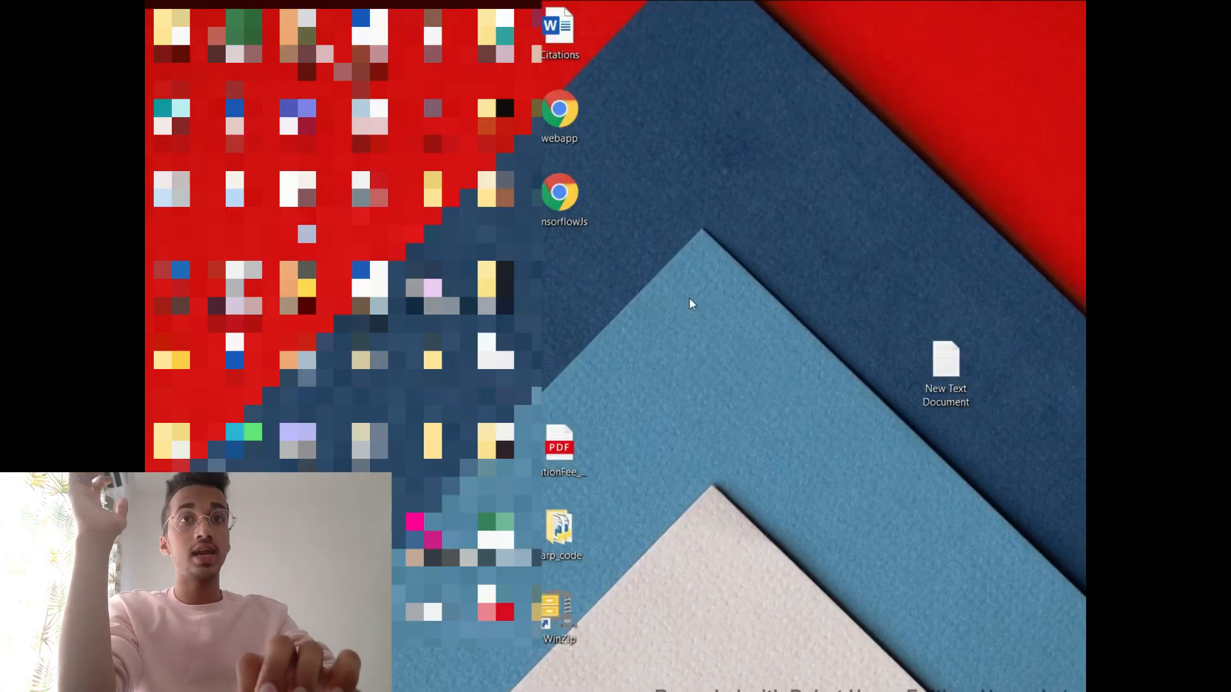
Step: Open the desktop's New Text Document in Notepad and paste the copied Teachable Machine Javascript snippet into it
double_click(955, 354)
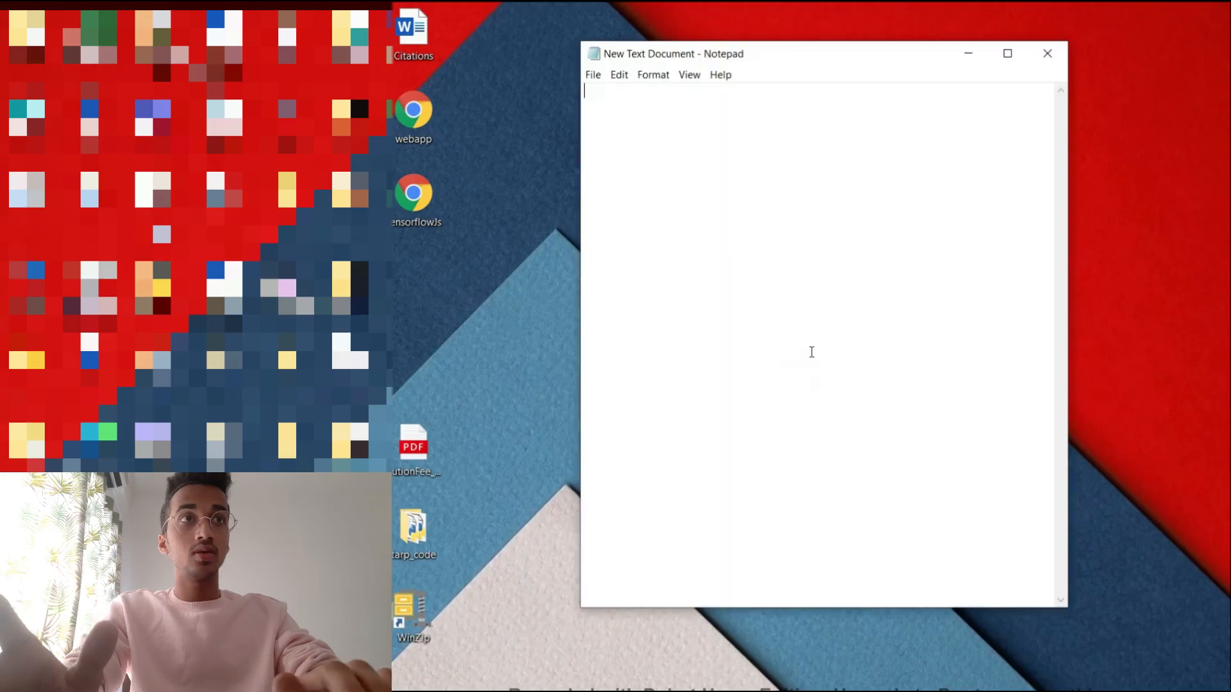
left_click(1046, 57)
double_click(806, 379)
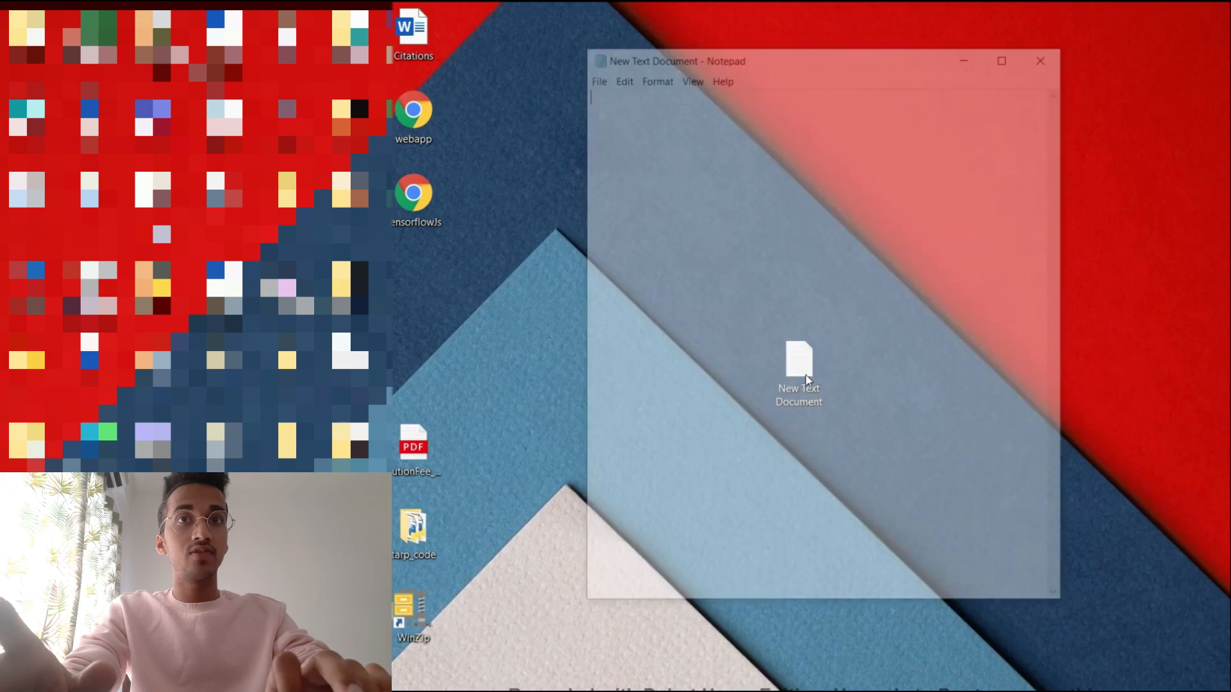
key("ctrl+v")
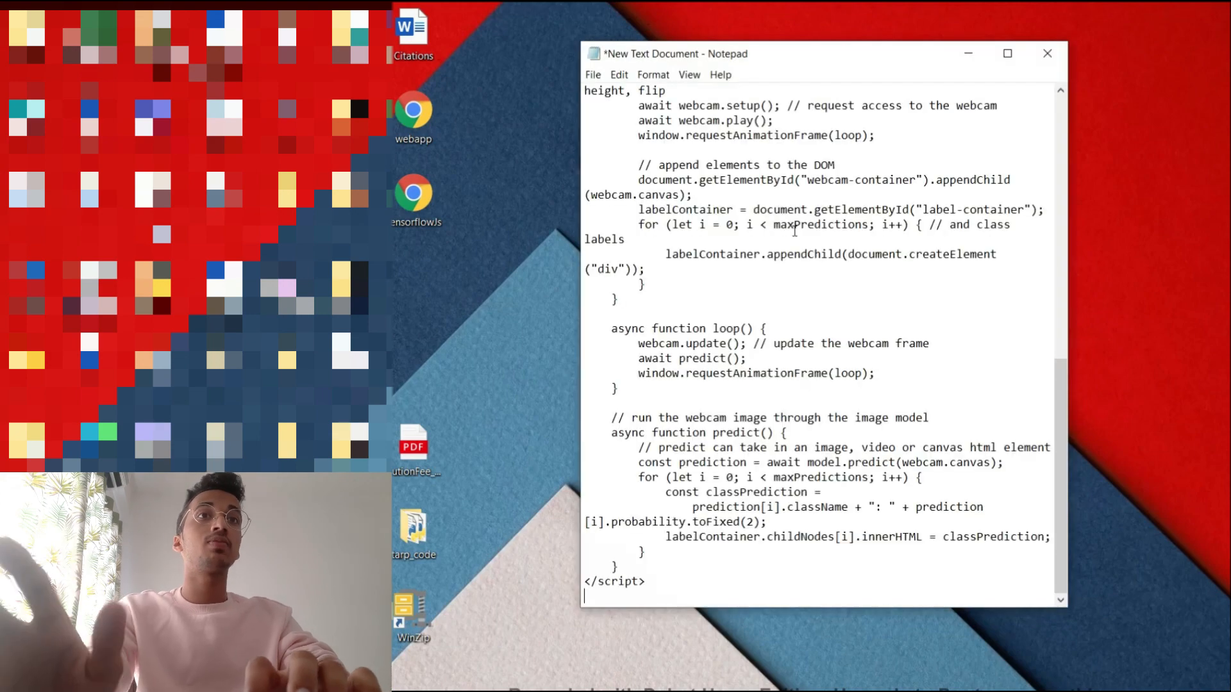
scroll(794, 231, "up", 15)
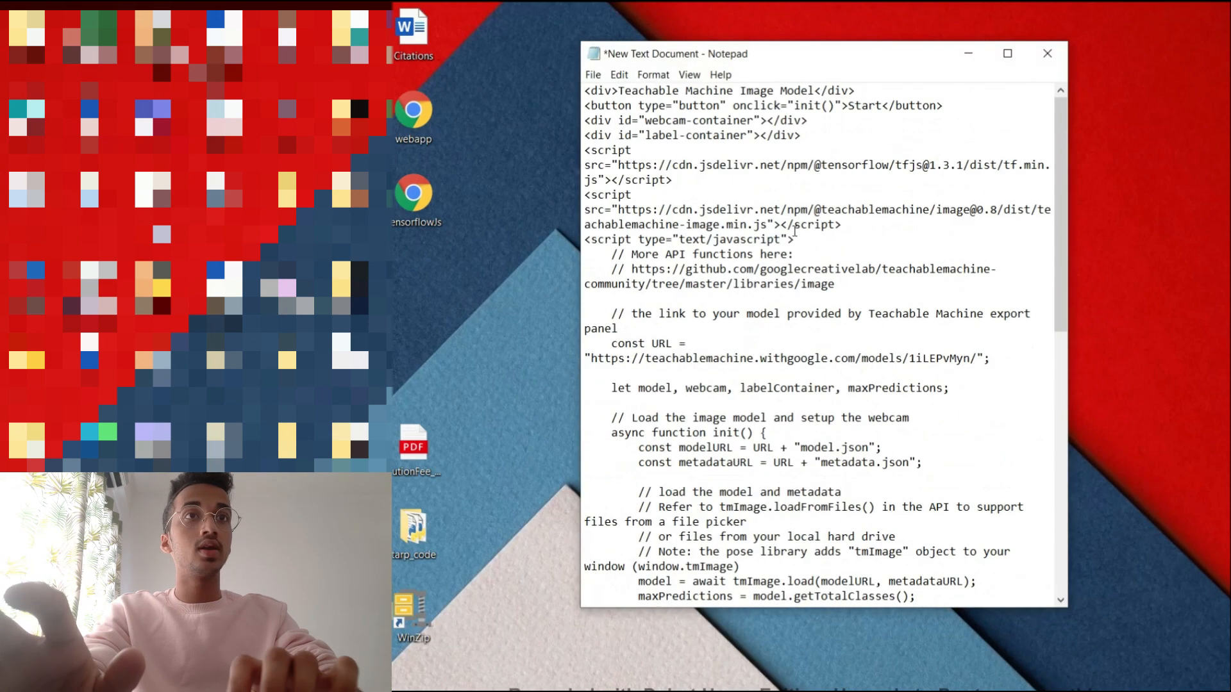
Step: Save the pasted snippet on the Desktop as tfjs.html
left_click(590, 76)
left_click(629, 159)
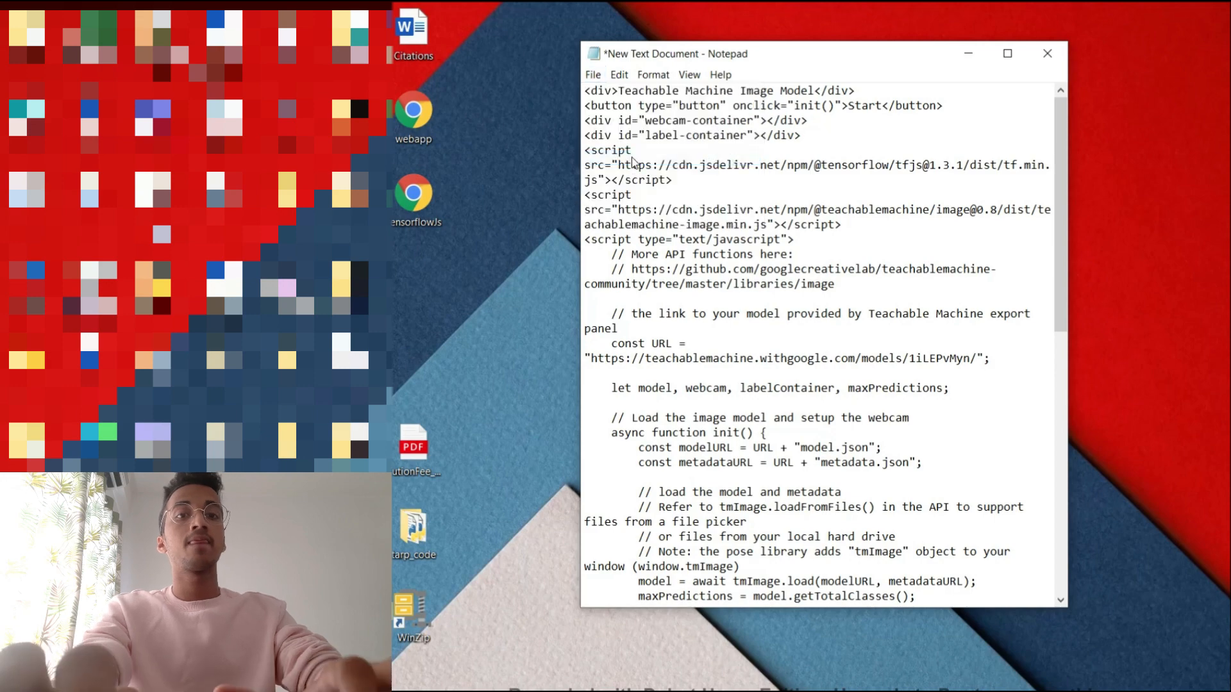
type("tfjs.html")
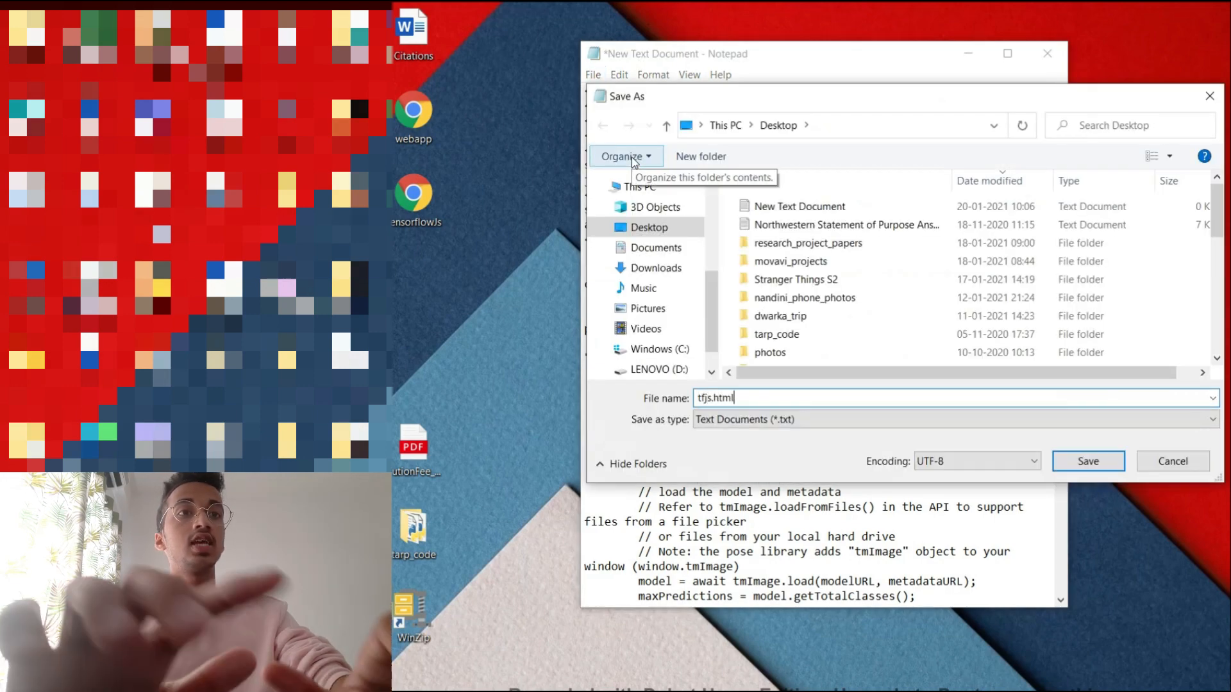
left_click(1088, 461)
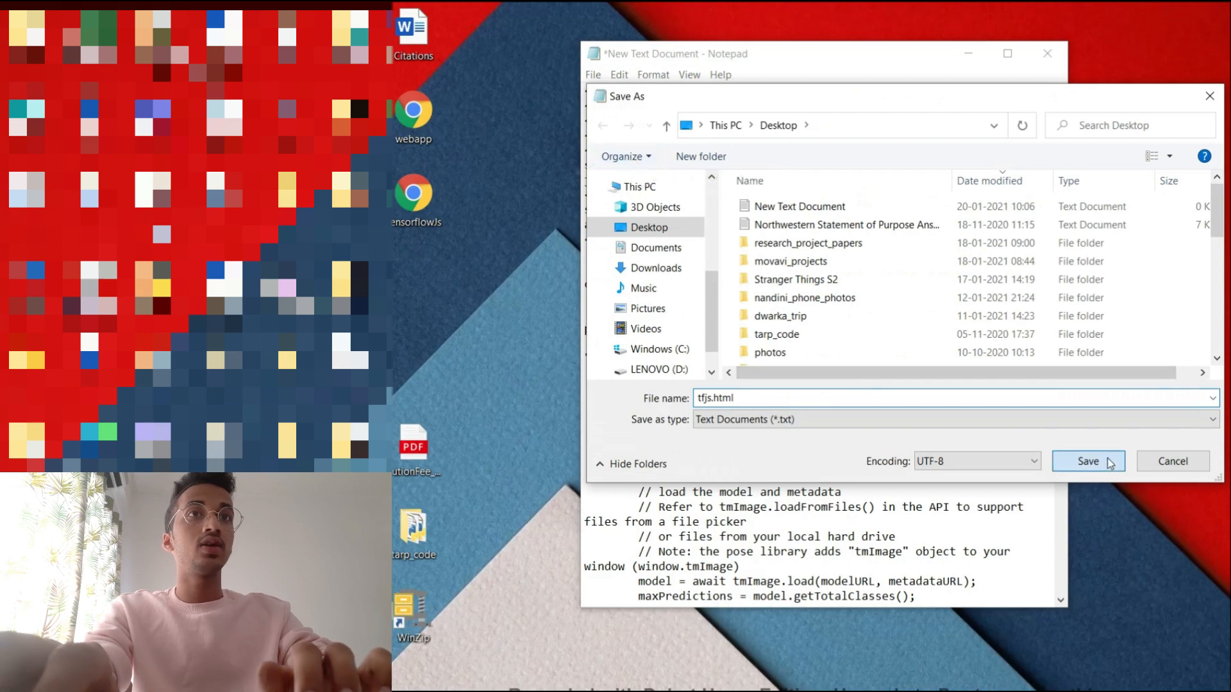
Step: Open tfjs.html from the desktop in Chrome and start the image model with webcam access allowed
left_click(1125, 300)
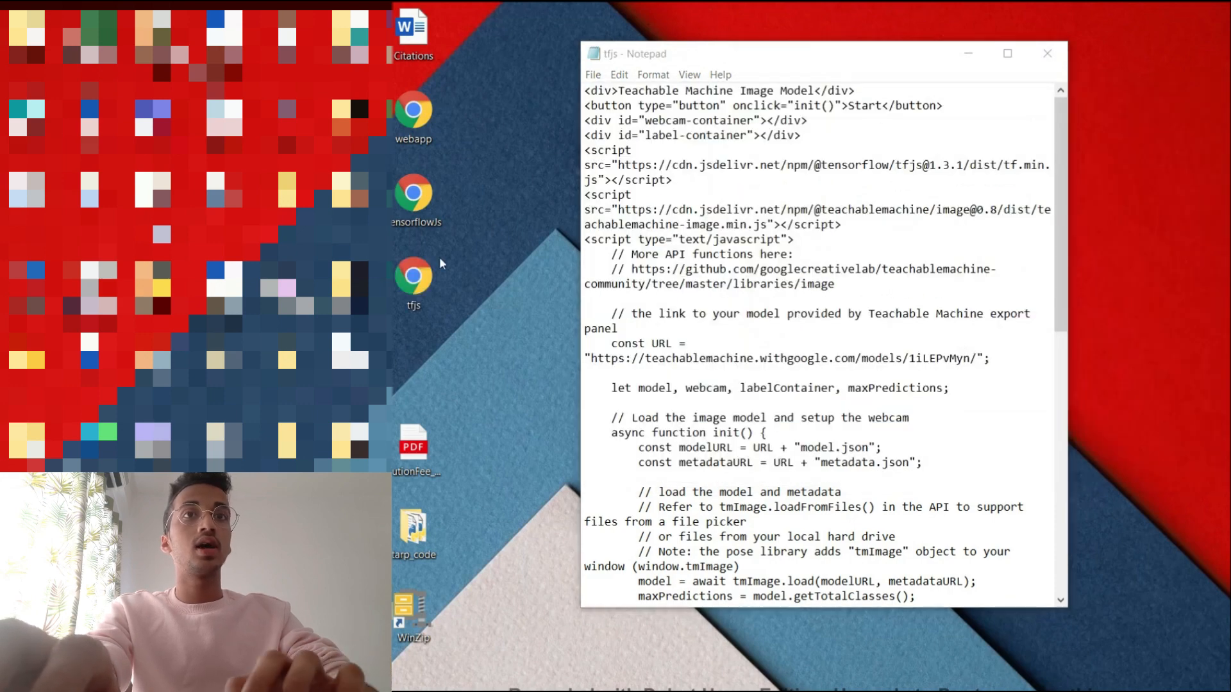
double_click(405, 289)
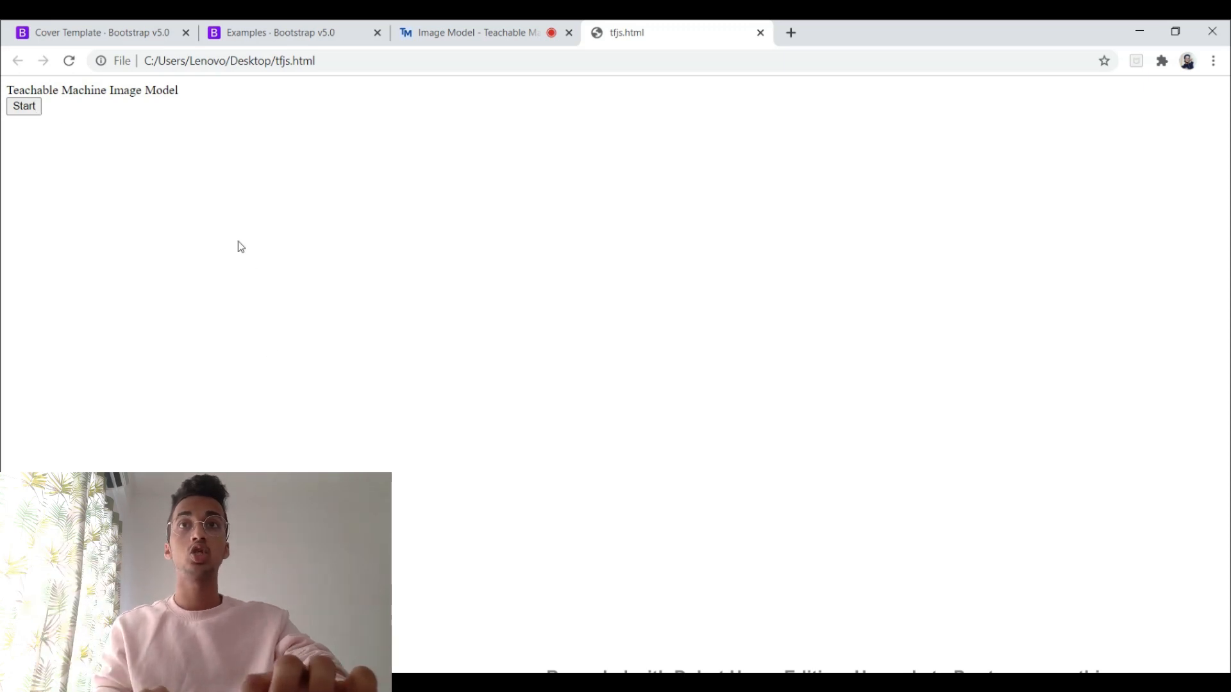
left_click(250, 159)
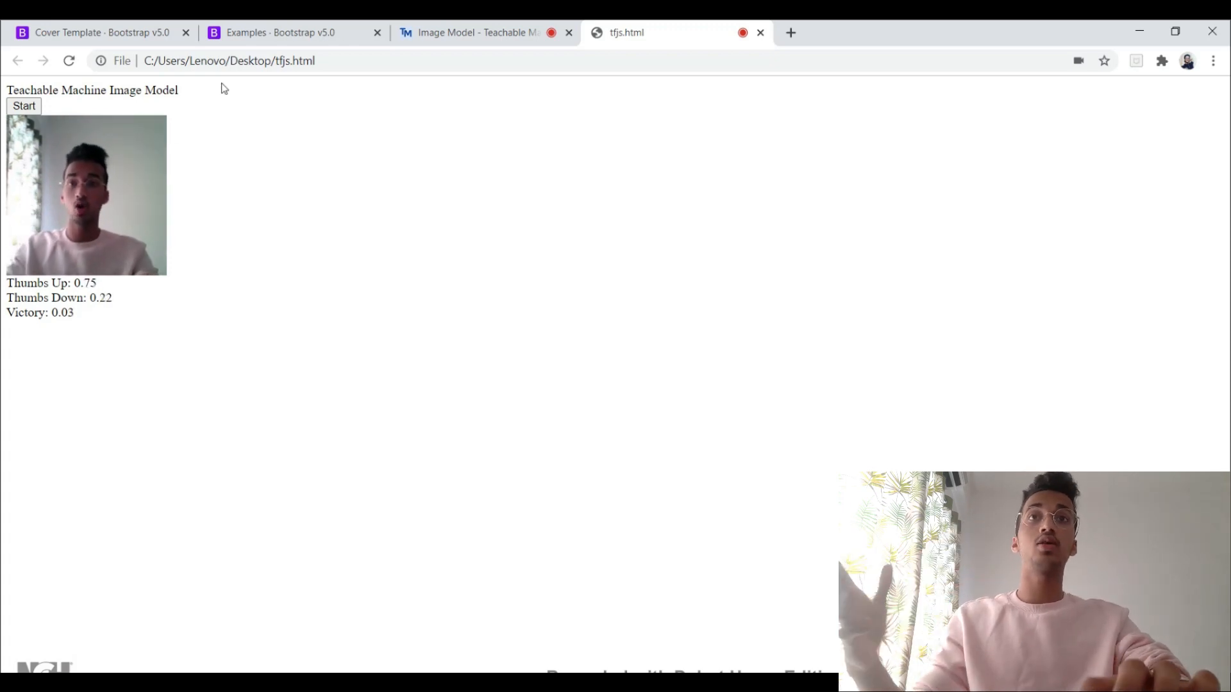
Step: Browse the Bootstrap examples page and open the Cover template from the custom components
left_click(292, 33)
scroll(246, 271, "up", 10)
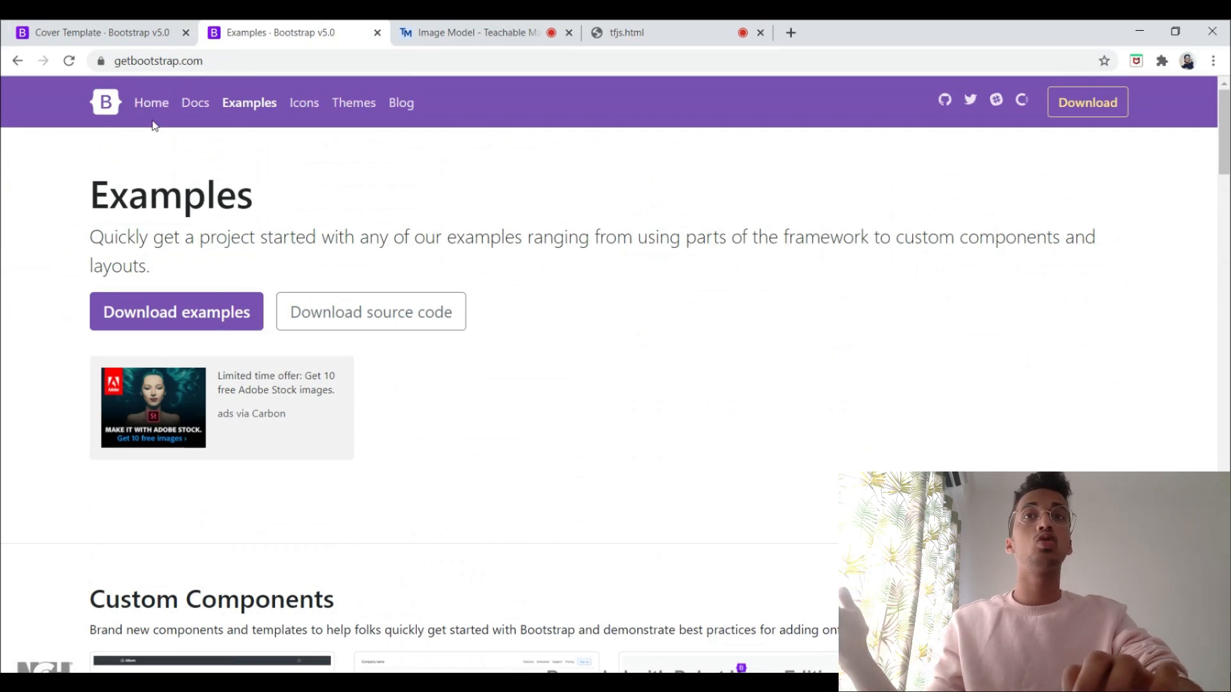
scroll(186, 181, "down", 3)
scroll(186, 180, "down", 6)
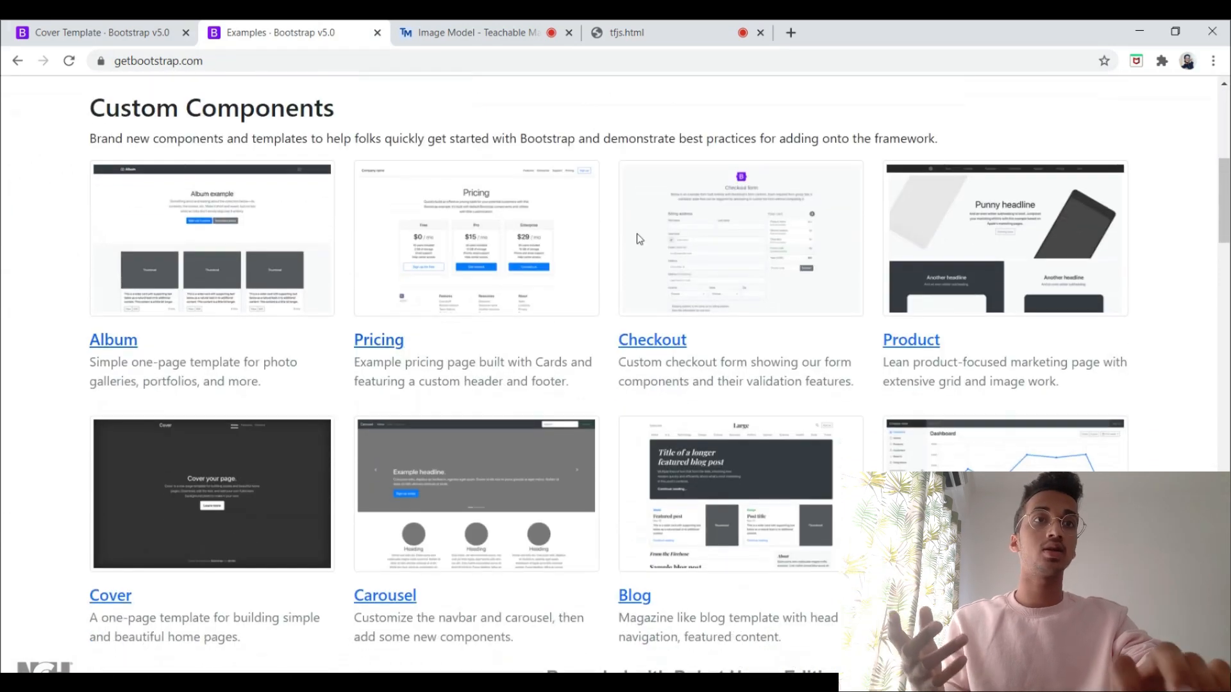
scroll(420, 276, "down", 2)
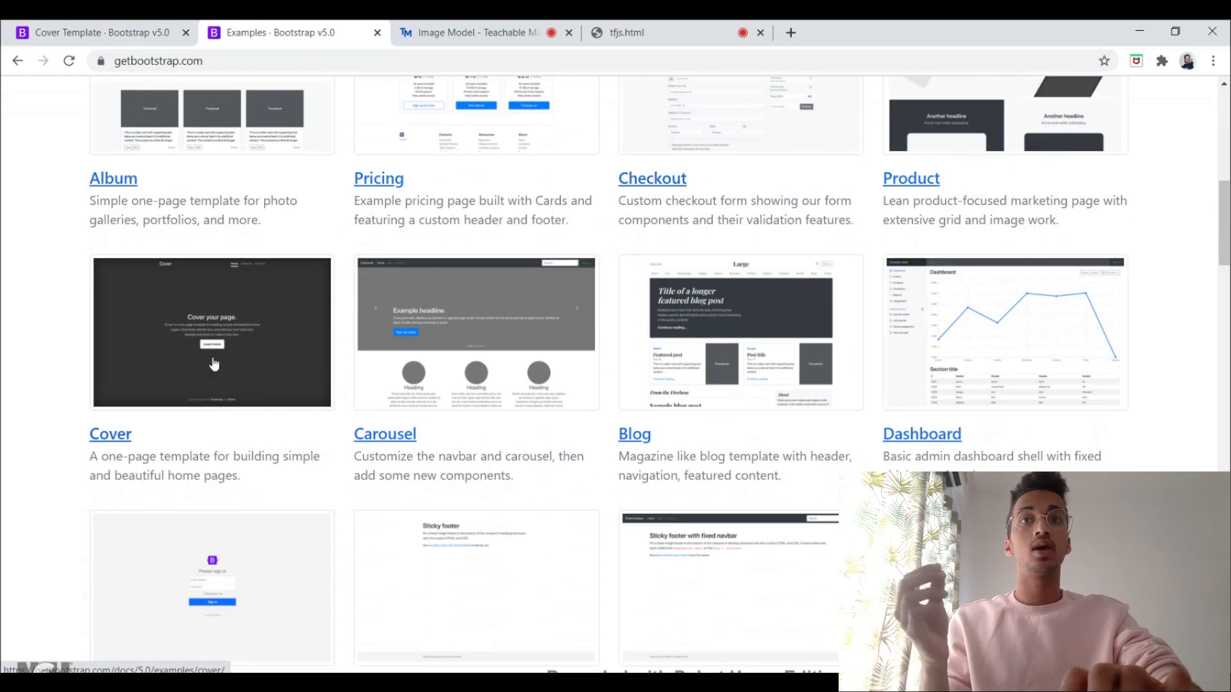
scroll(214, 364, "down", 2)
left_click(244, 277)
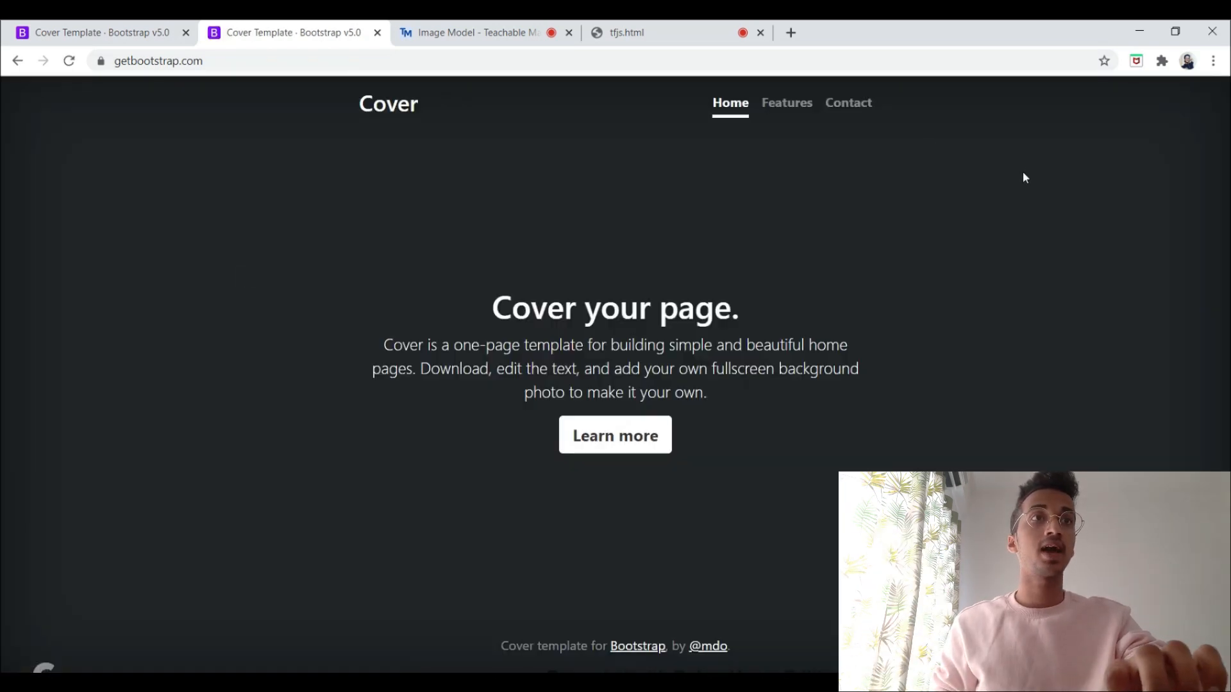
Step: Inspect the Cover template's source and view the copy options for its root html element
right_click(1023, 171)
left_click(1074, 361)
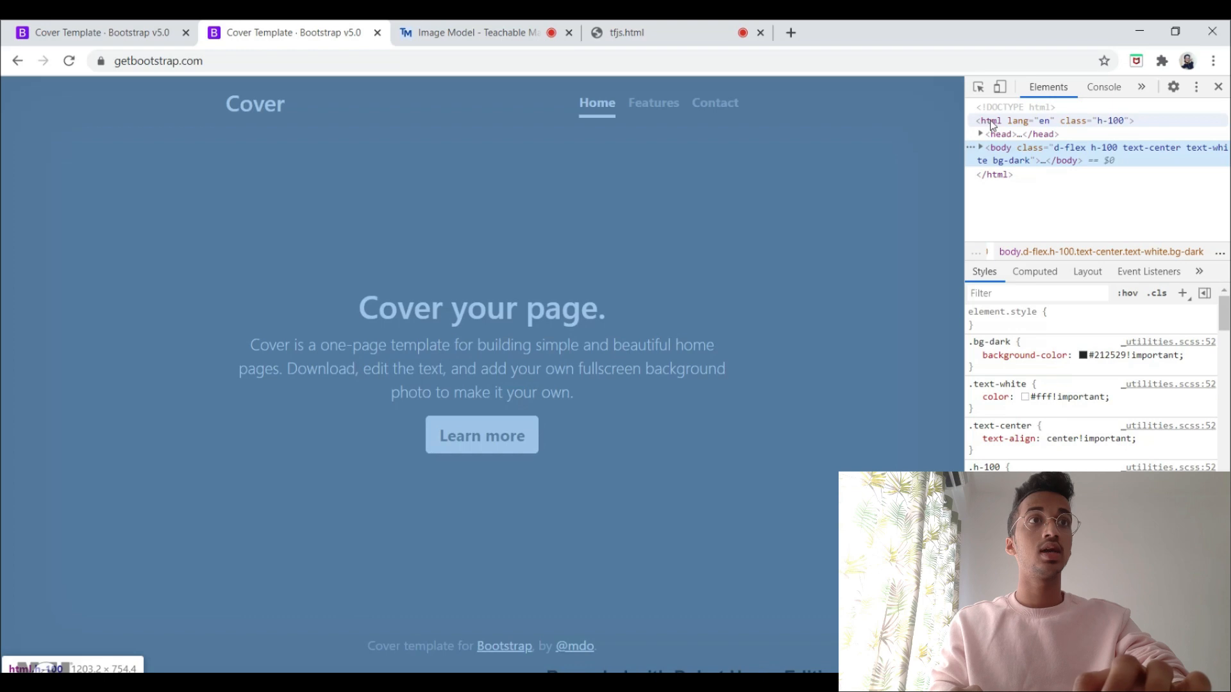
left_click(991, 124)
right_click(992, 122)
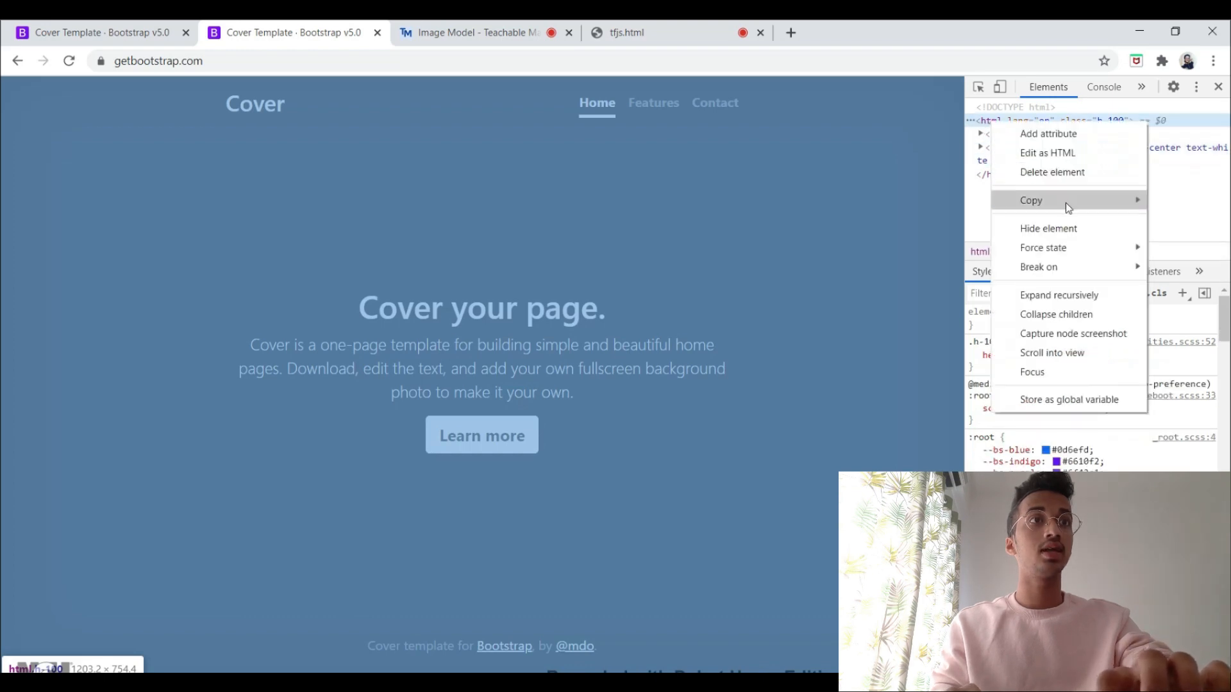
mouse_move(1066, 203)
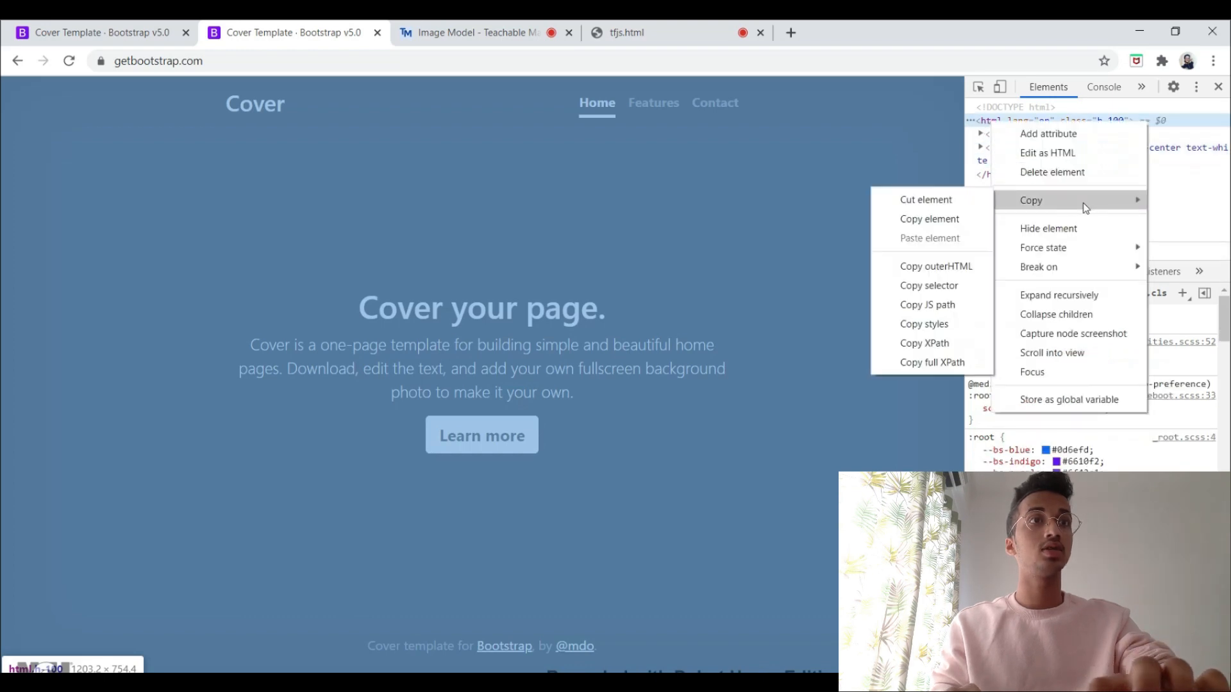
left_click(823, 126)
Step: Switch to the webapp file in Notepad and examine its Bootstrap Cover markup, from the head section to the embedded model script
left_click(1143, 27)
left_click(1019, 69)
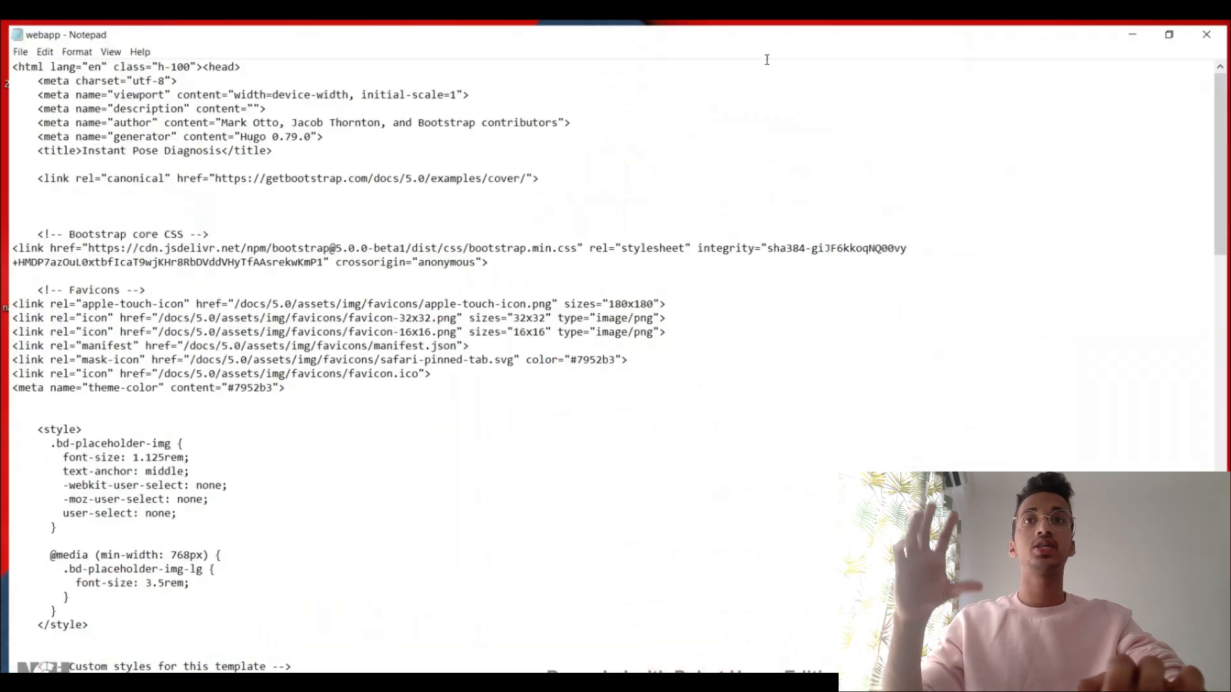
scroll(256, 138, "down", 15)
scroll(256, 138, "up", 15)
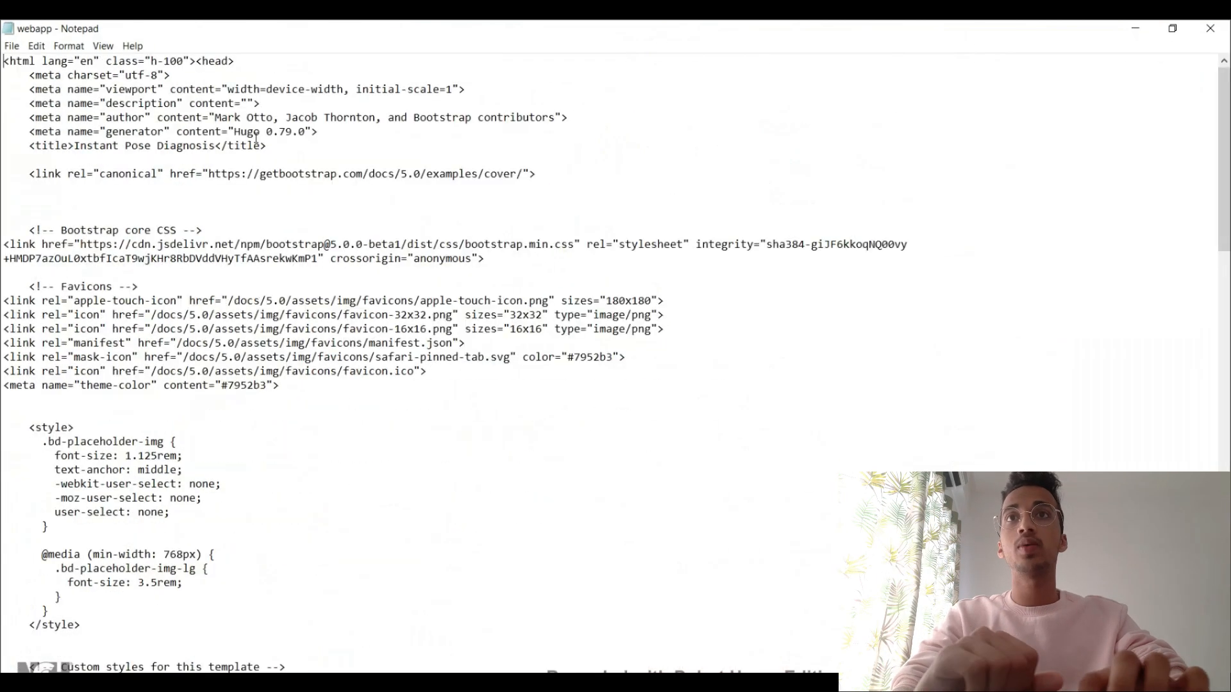
left_click_drag(1, 75, 528, 517)
left_click(530, 524)
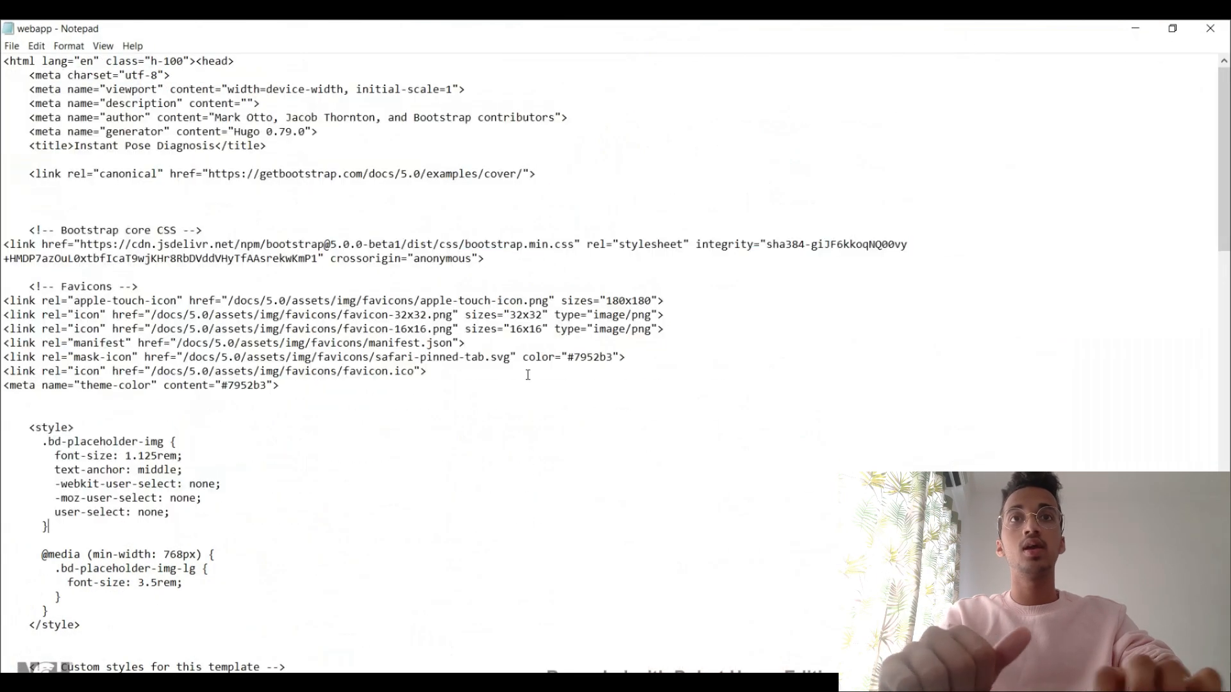
scroll(528, 375, "down", 3)
scroll(527, 375, "down", 18)
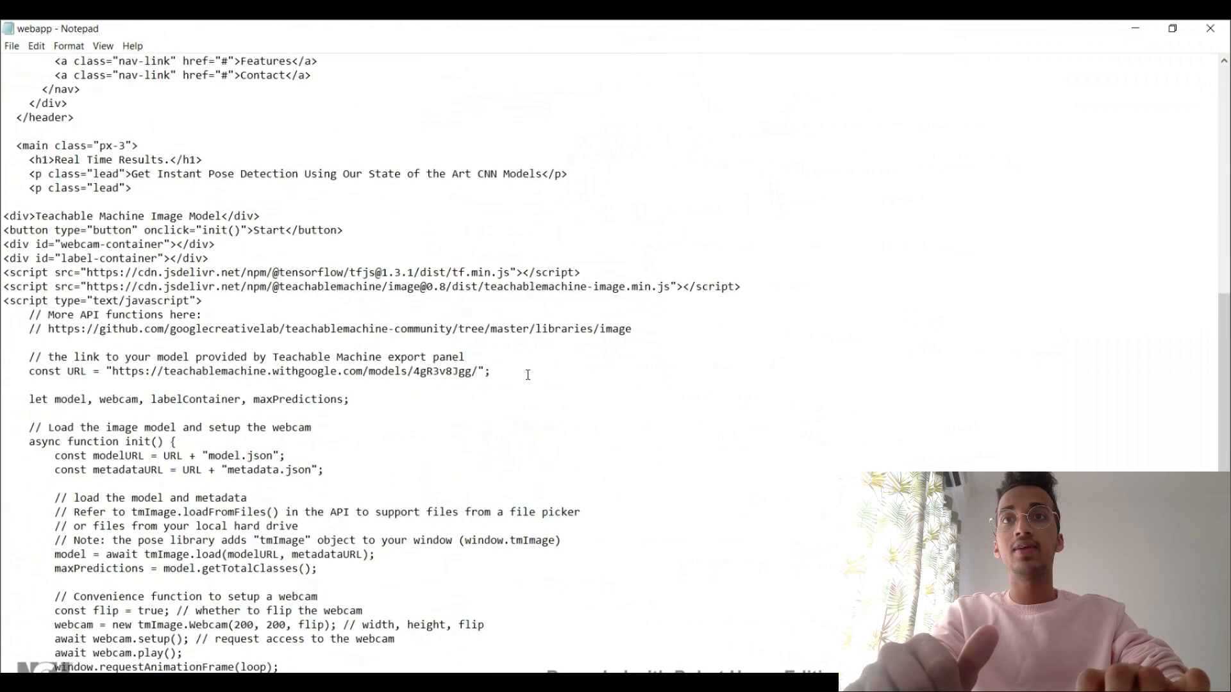
Step: Examine the main section of the webapp code, including the "Real Time Results." heading, the lead paragraph and the embedded Teachable Machine snippet
left_click_drag(4, 128, 555, 260)
scroll(160, 270, "up", 4)
left_click(168, 269)
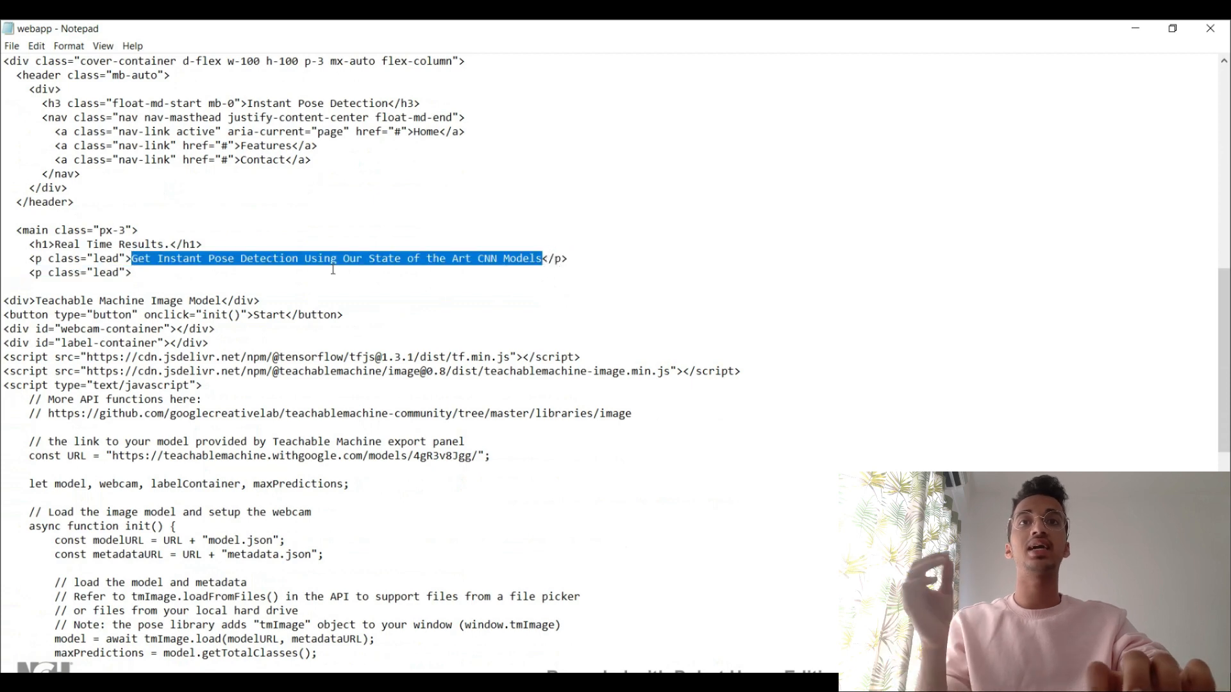
left_click_drag(54, 244, 170, 244)
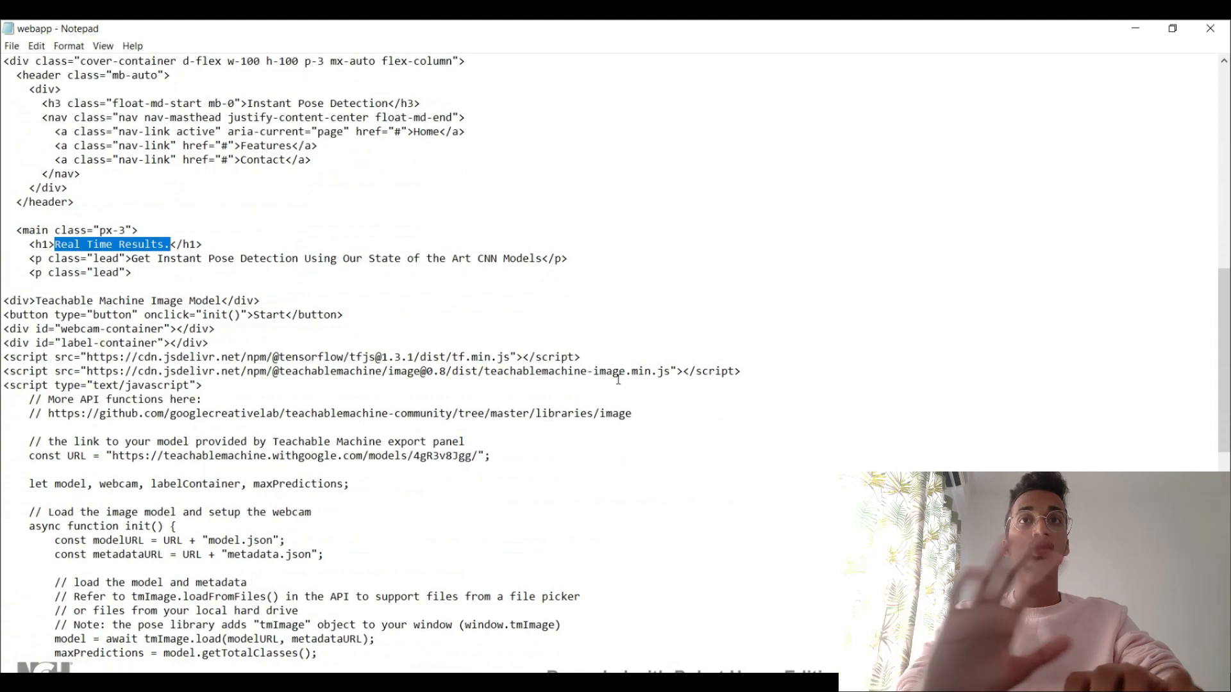
scroll(618, 380, "down", 17)
scroll(618, 379, "up", 20)
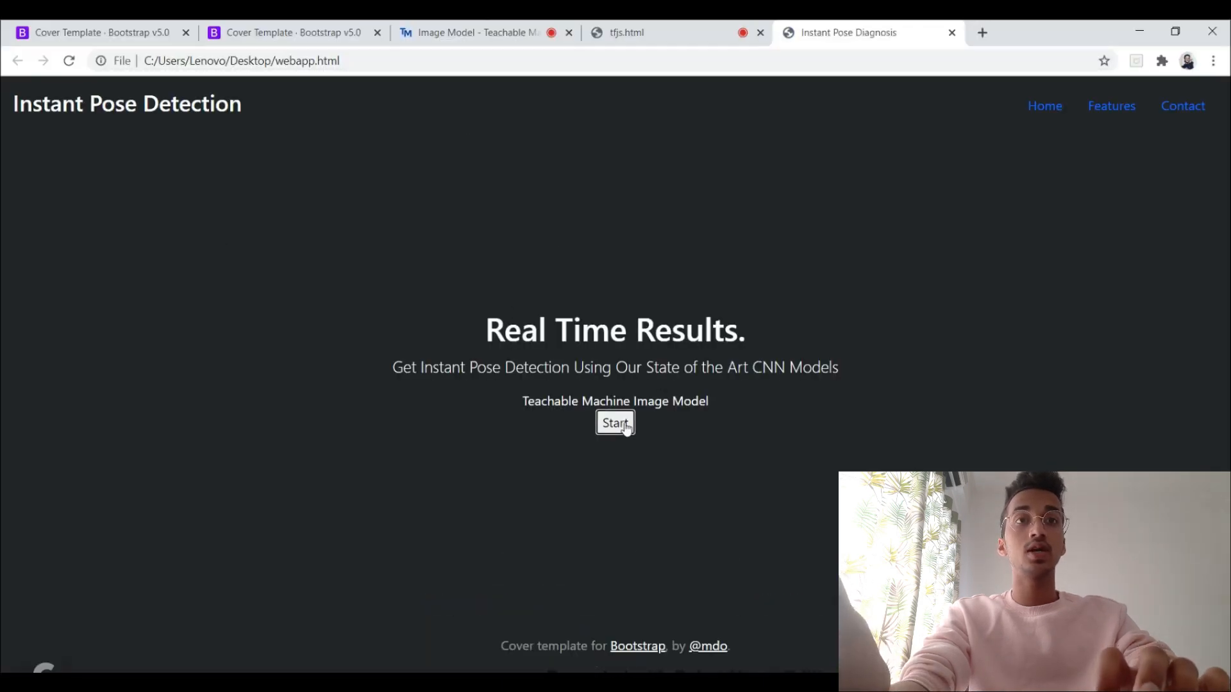
Step: Start the image model on the Instant Pose Detection page of webapp.html and allow webcam access
left_click(626, 428)
left_click(250, 151)
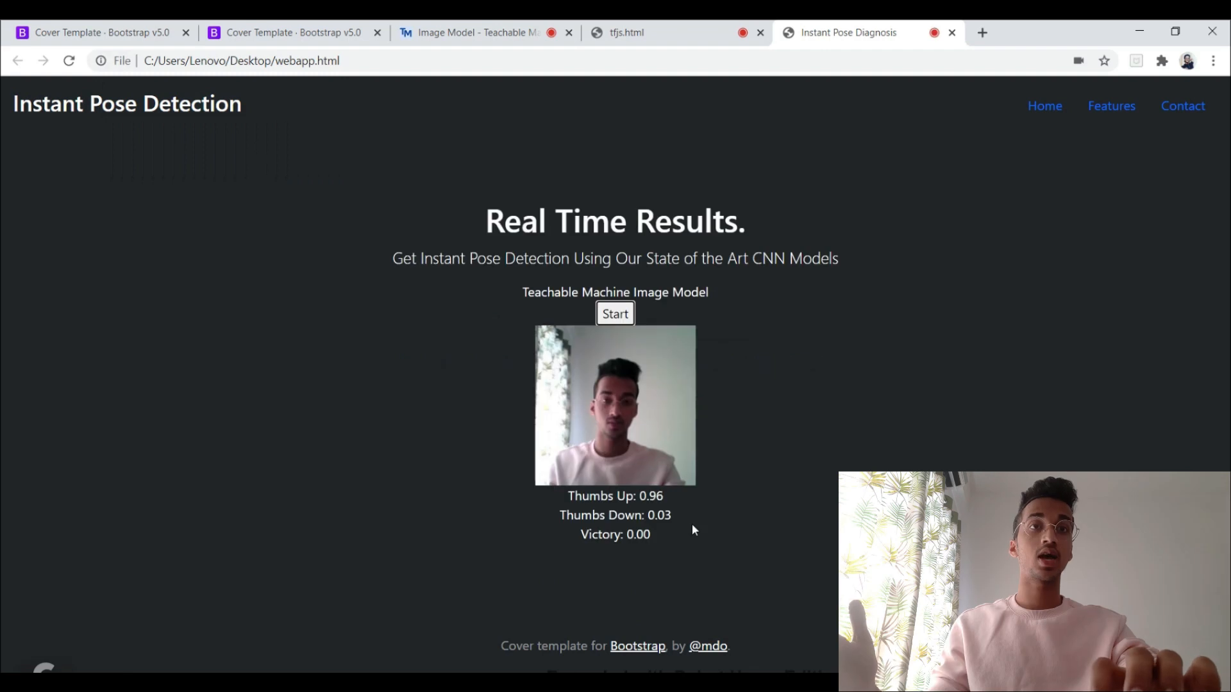